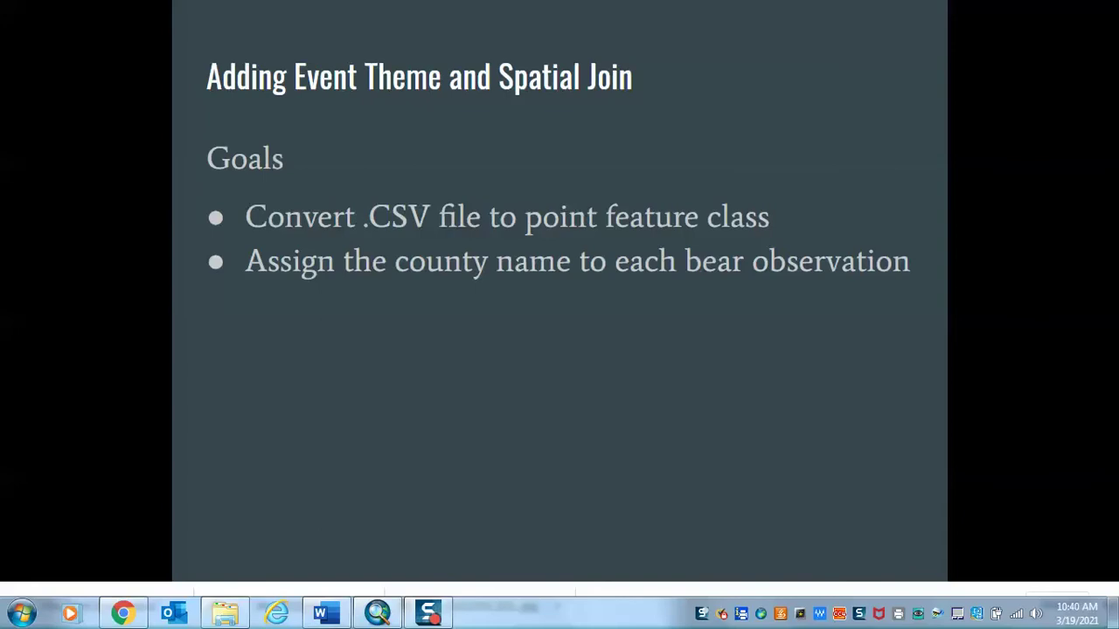
# Advance the slides past the ModelBuilder diagram to the X,Y-to-point-features slide
pyautogui.click(665, 482)
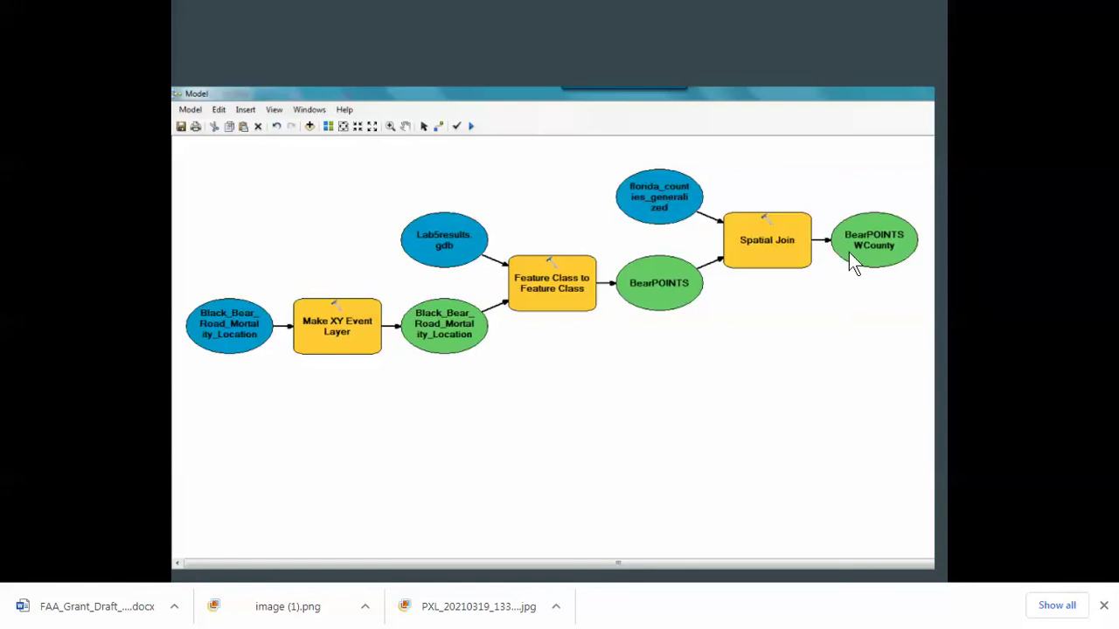
pyautogui.press('Right')
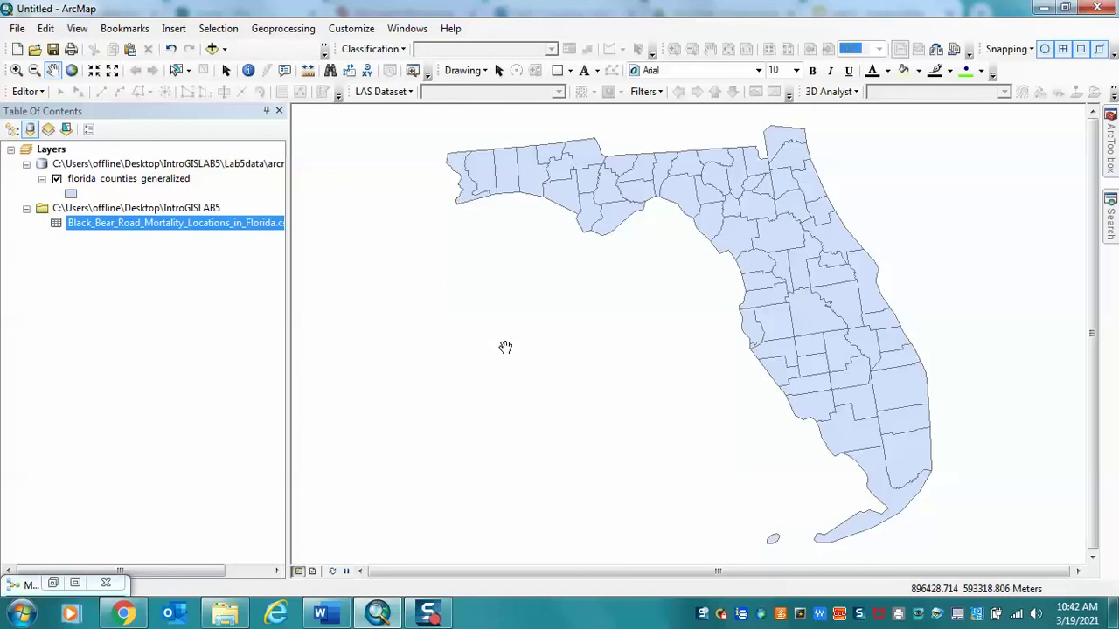
# Open Display XY Data for the Black_Bear CSV table, using X and Y as coordinate fields
pyautogui.click(169, 224)
pyautogui.rightClick(166, 223)
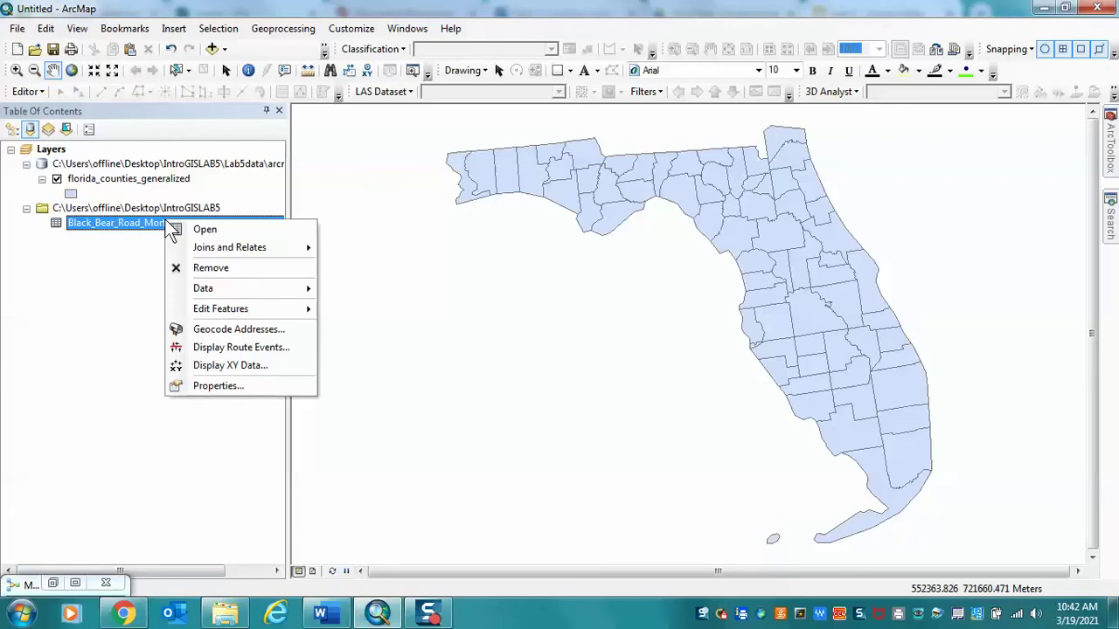
pyautogui.click(213, 369)
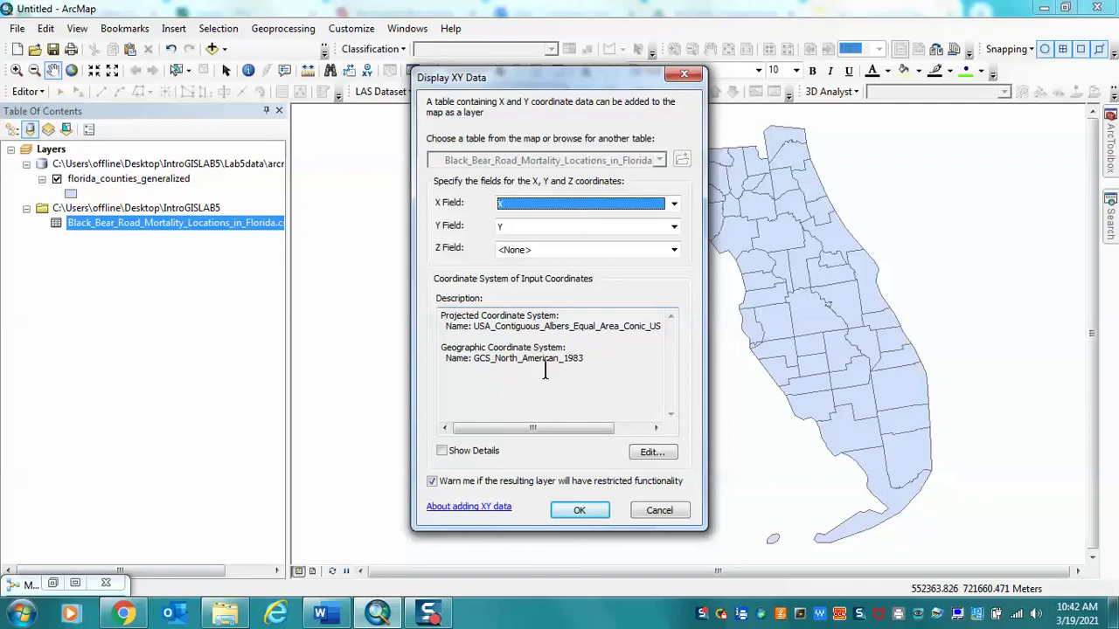
# Set the input coordinates to Geographic > World > WGS 1984 and plot the bear points as an events layer
pyautogui.click(651, 452)
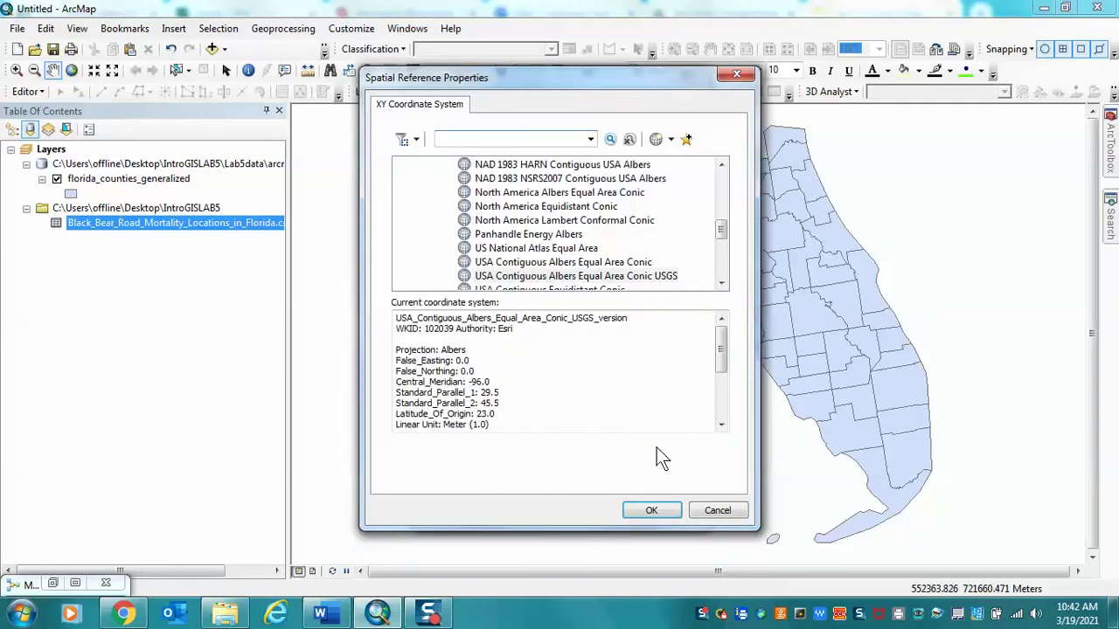
pyautogui.moveTo(719, 229); pyautogui.dragTo(723, 187)
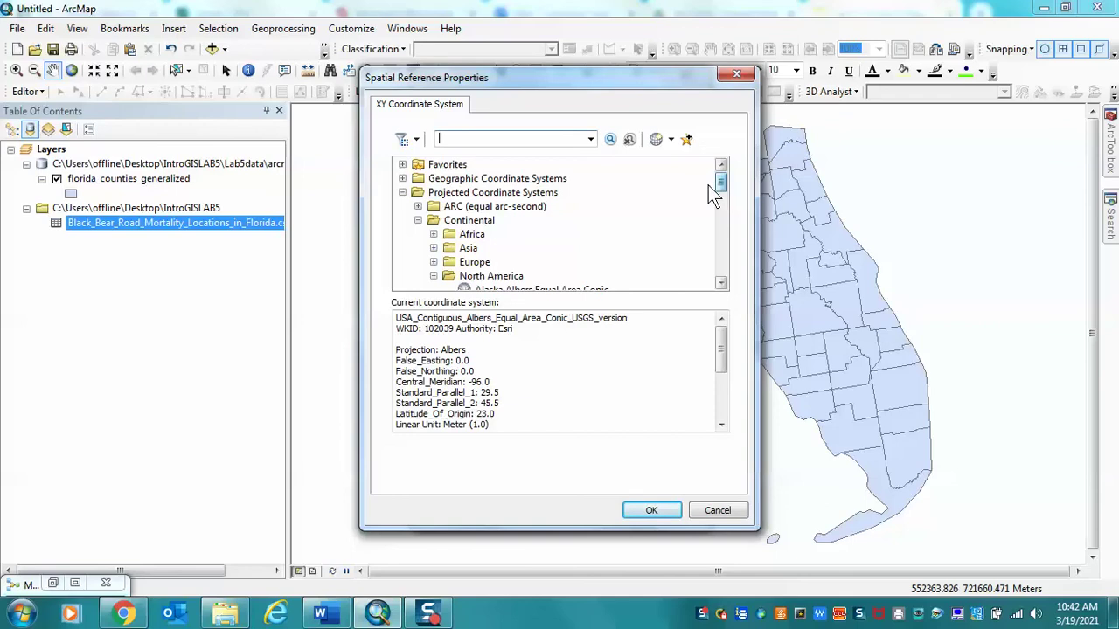
pyautogui.doubleClick(562, 178)
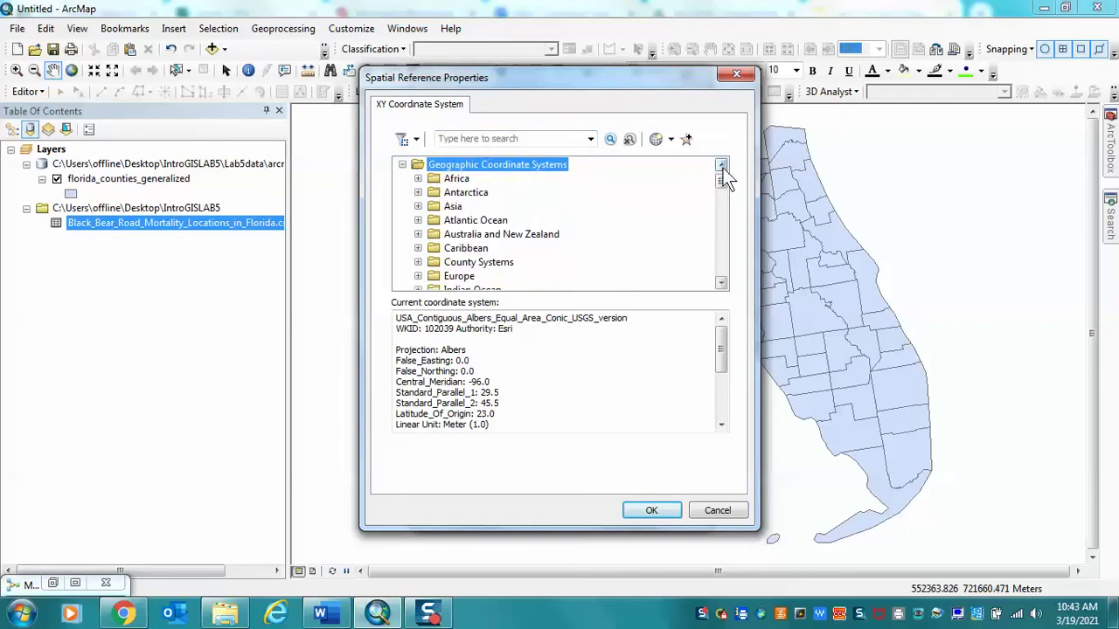
pyautogui.moveTo(722, 182)
pyautogui.mouseDown()
pyautogui.moveTo(718, 232)
pyautogui.moveTo(720, 198)
pyautogui.mouseUp()
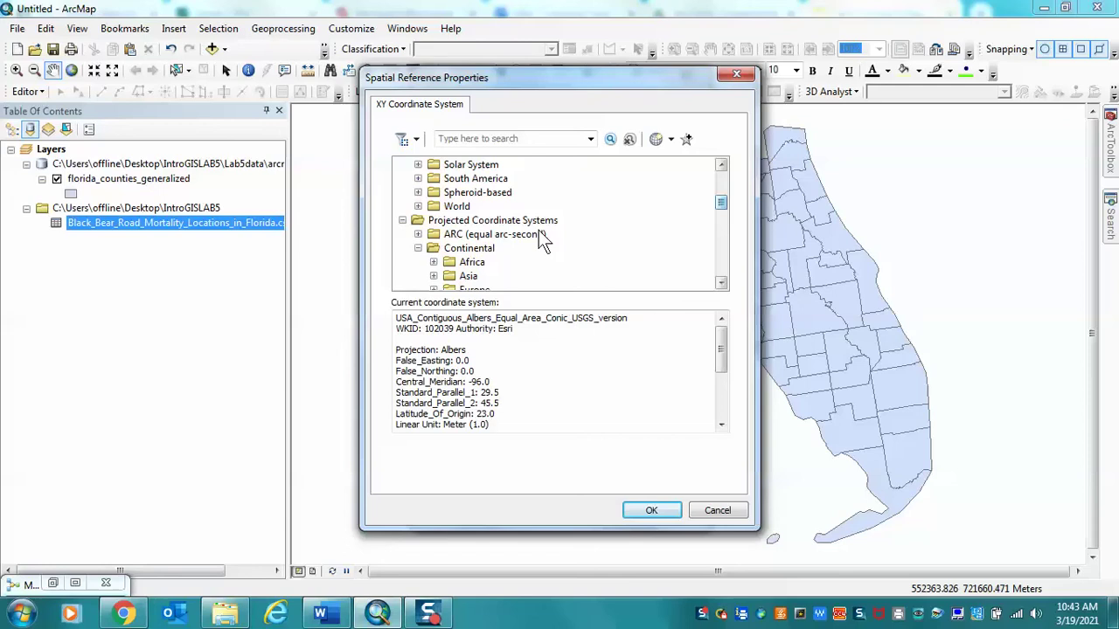
pyautogui.click(418, 206)
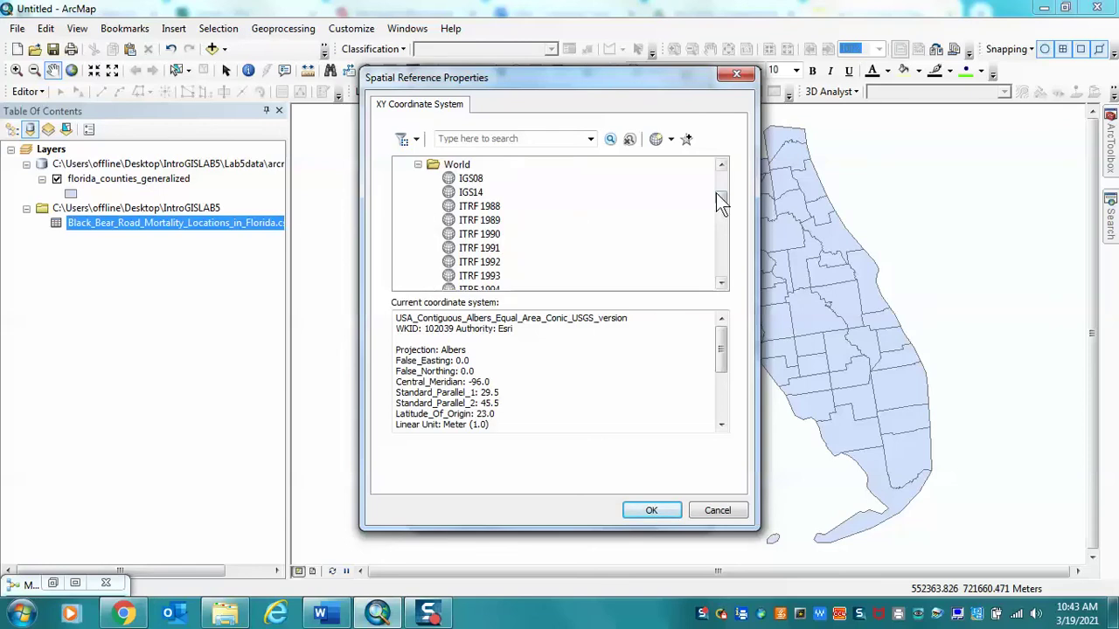
pyautogui.moveTo(717, 196); pyautogui.dragTo(721, 220)
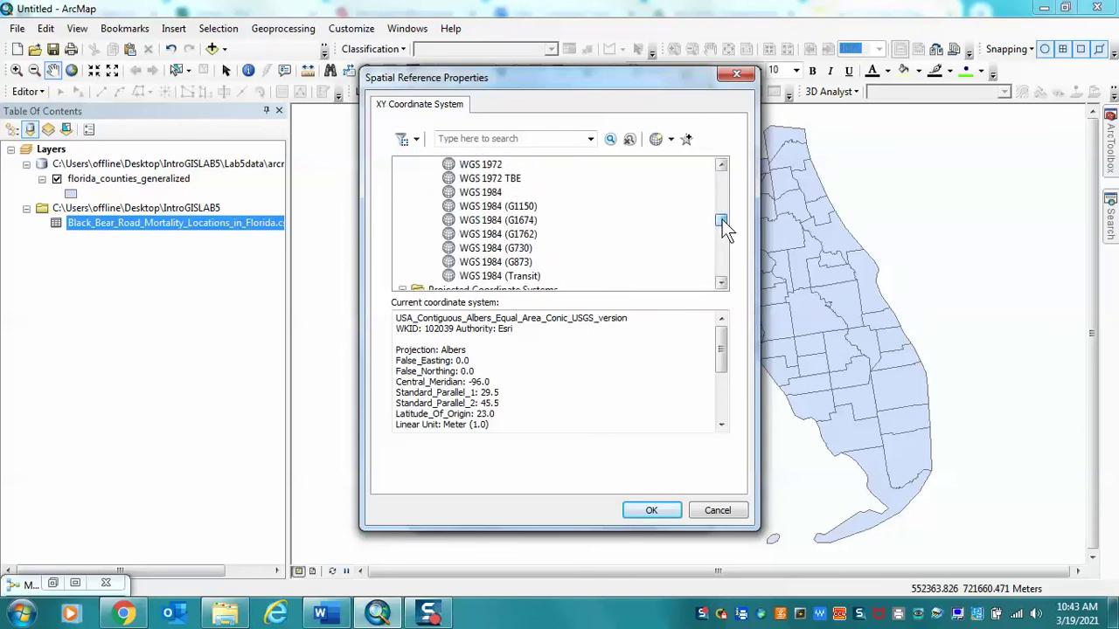
pyautogui.click(488, 193)
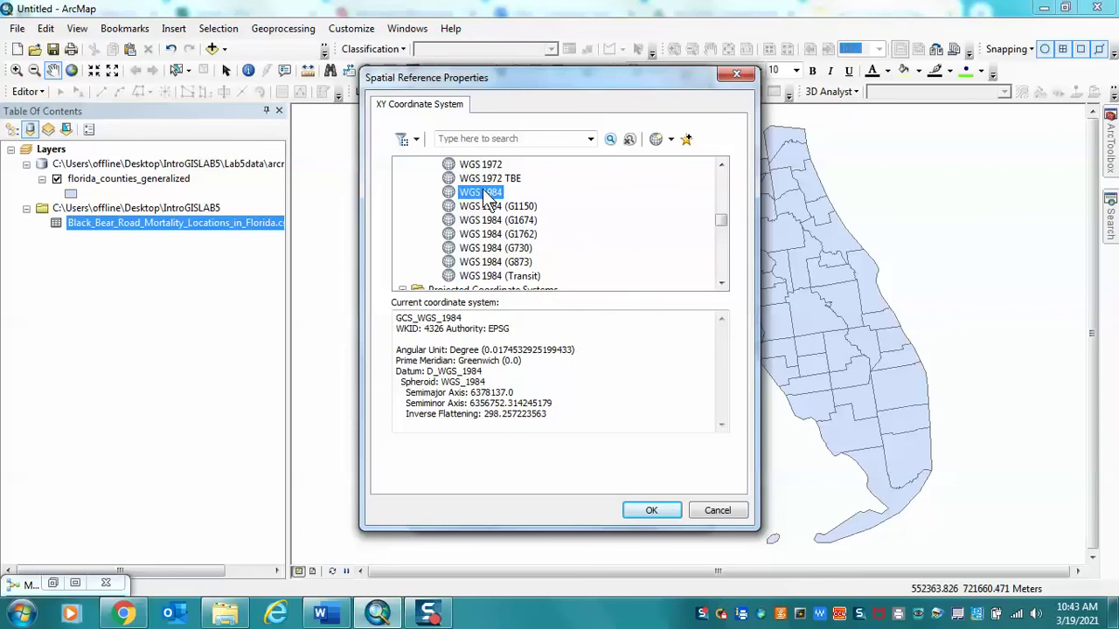
pyautogui.click(647, 509)
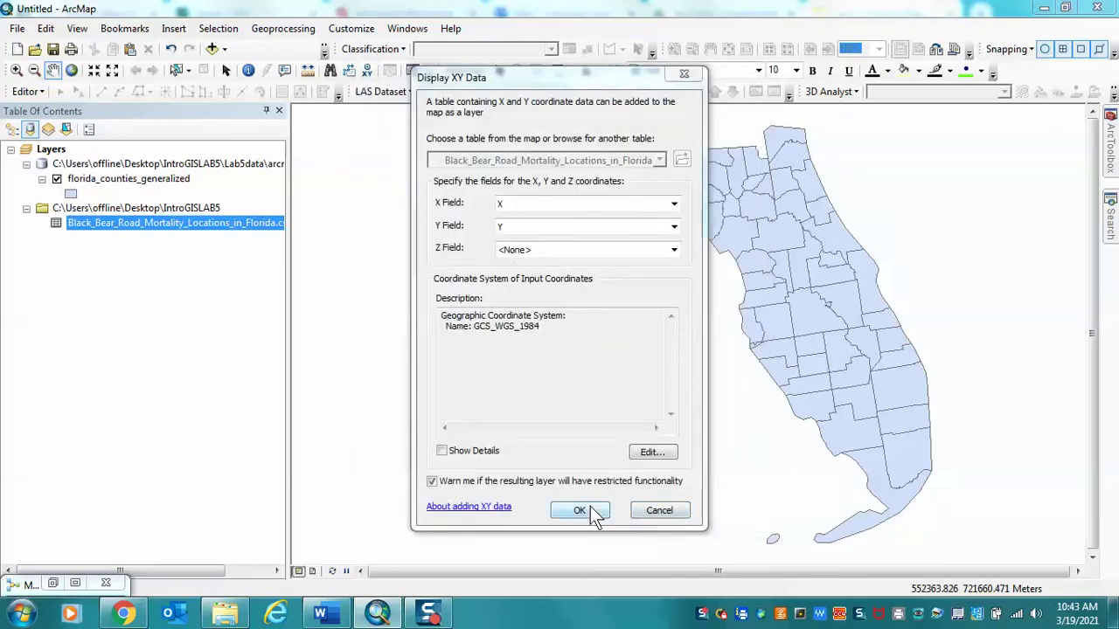
pyautogui.click(591, 510)
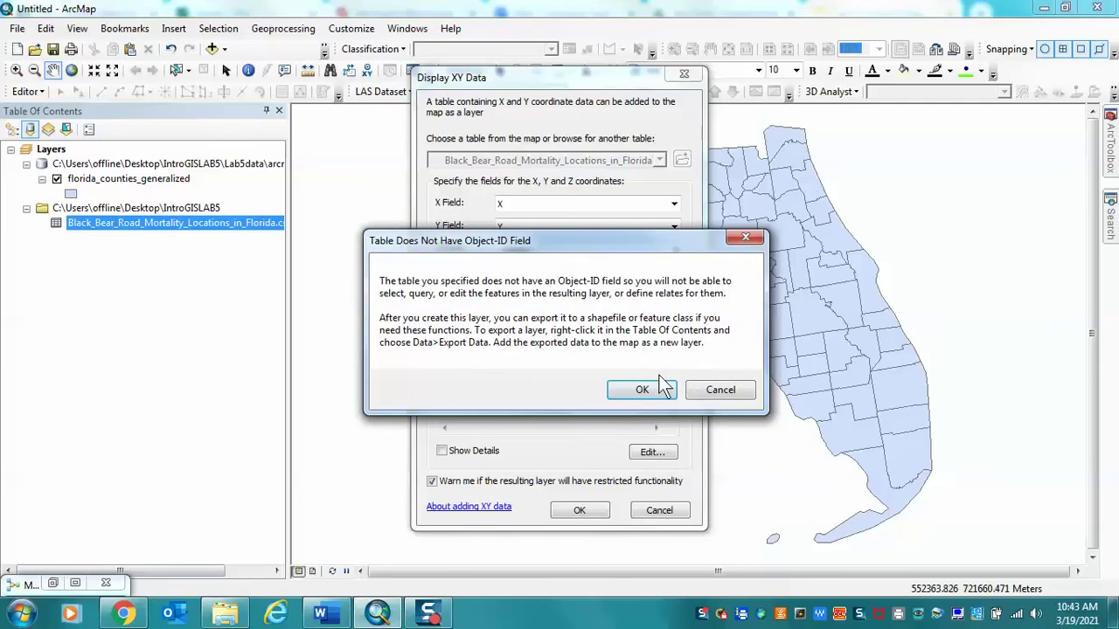
pyautogui.click(645, 390)
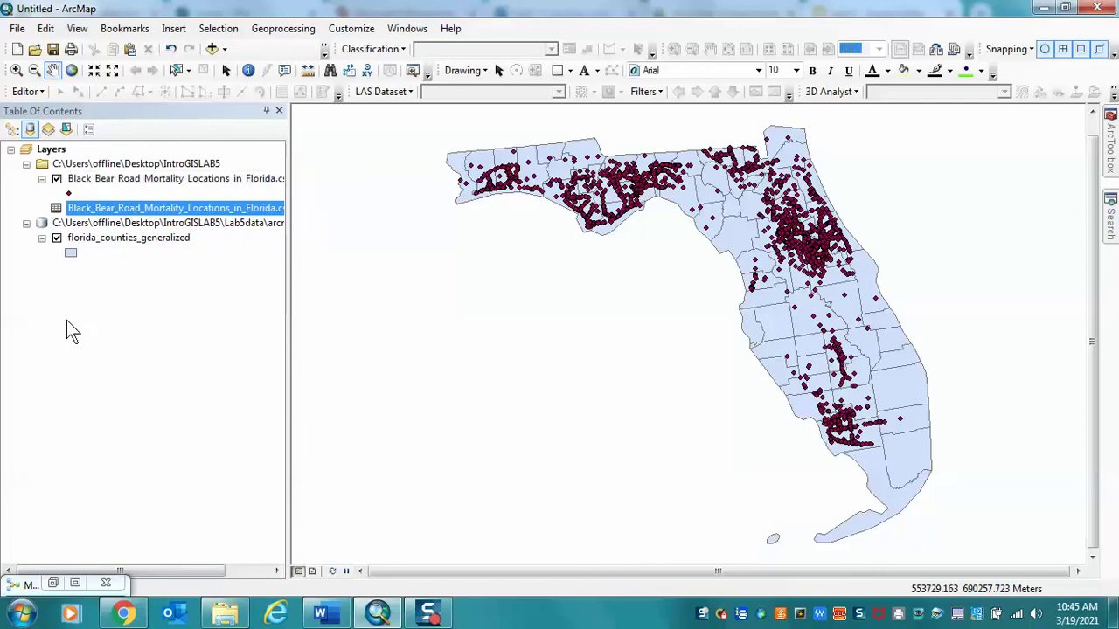
pyautogui.click(77, 584)
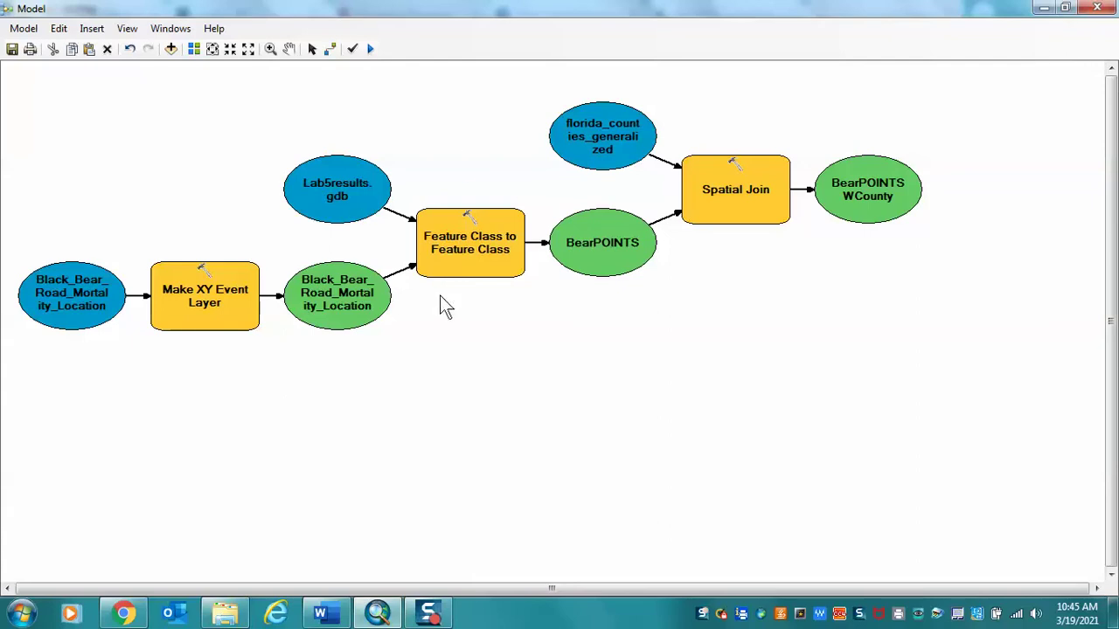
pyautogui.click(1046, 9)
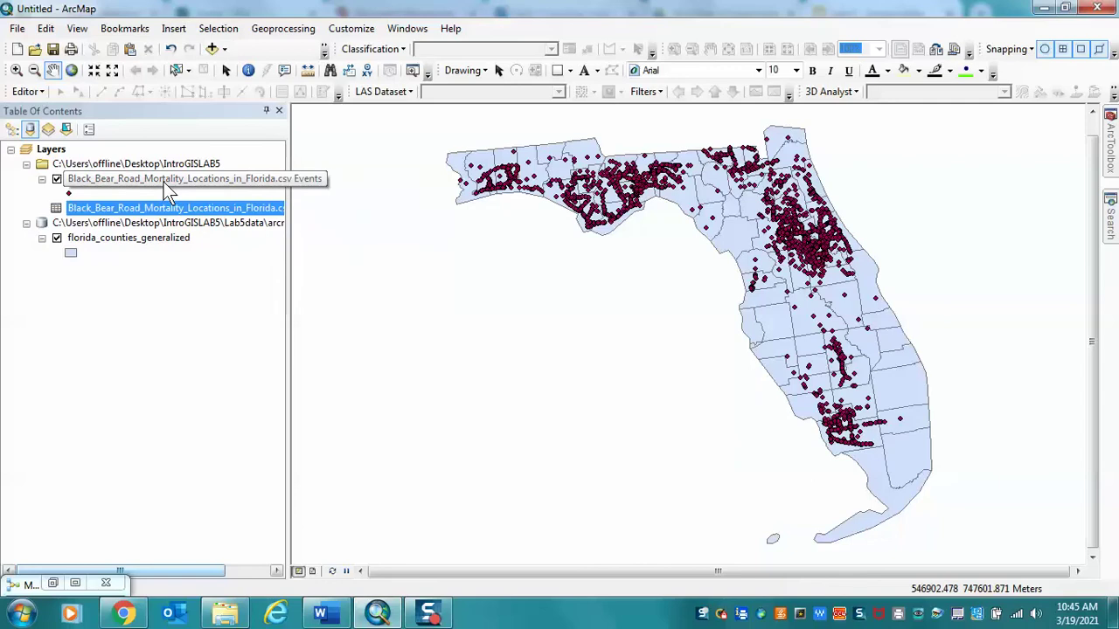
pyautogui.rightClick(57, 151)
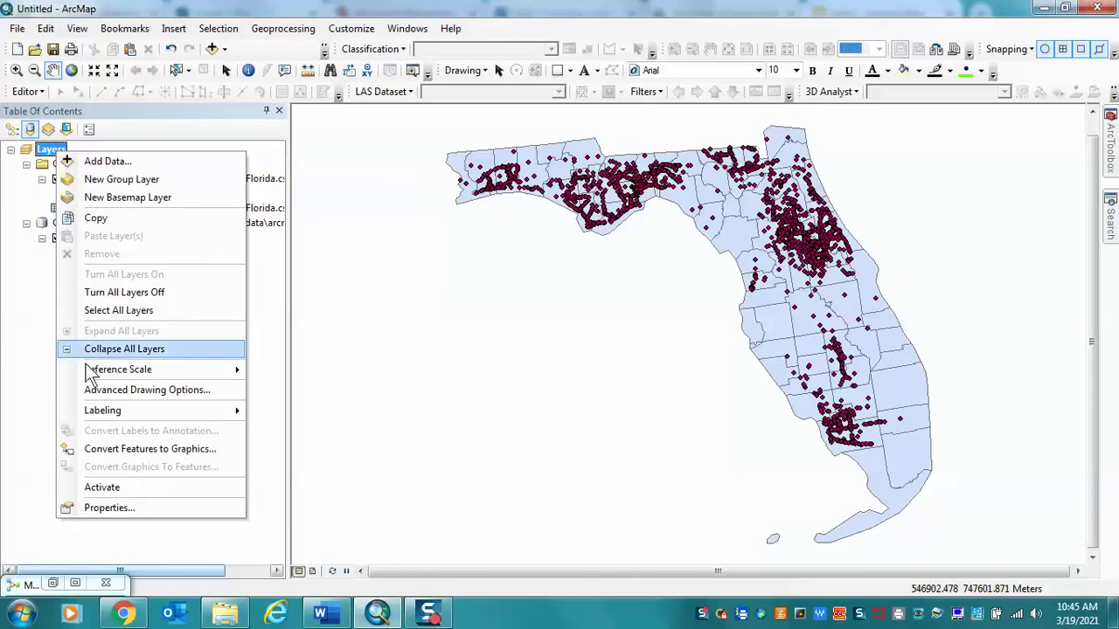
pyautogui.click(112, 510)
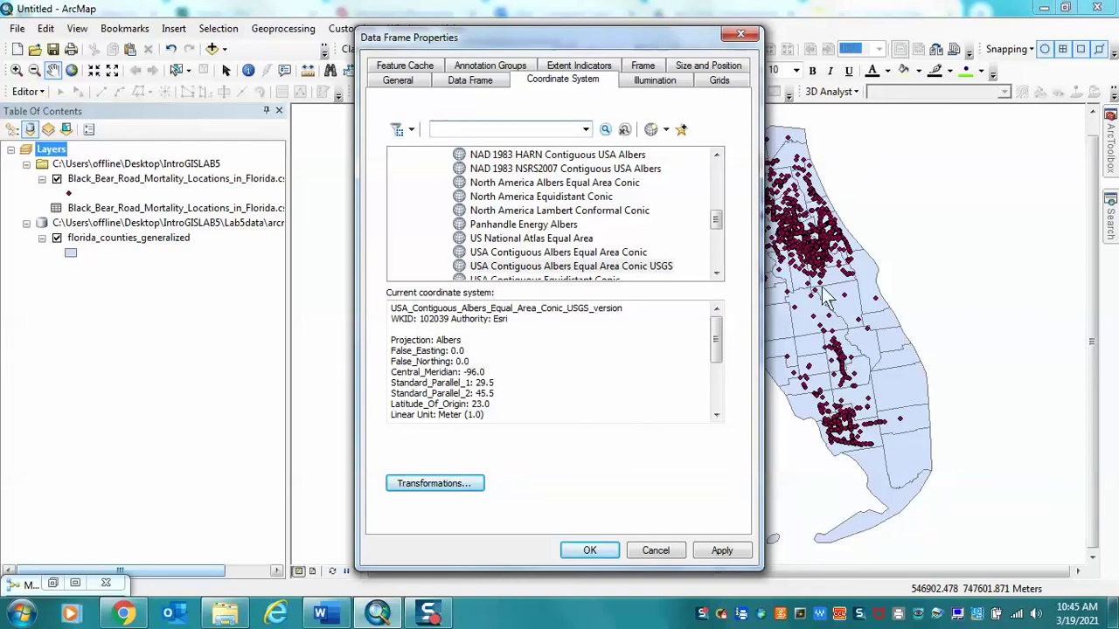
pyautogui.click(741, 38)
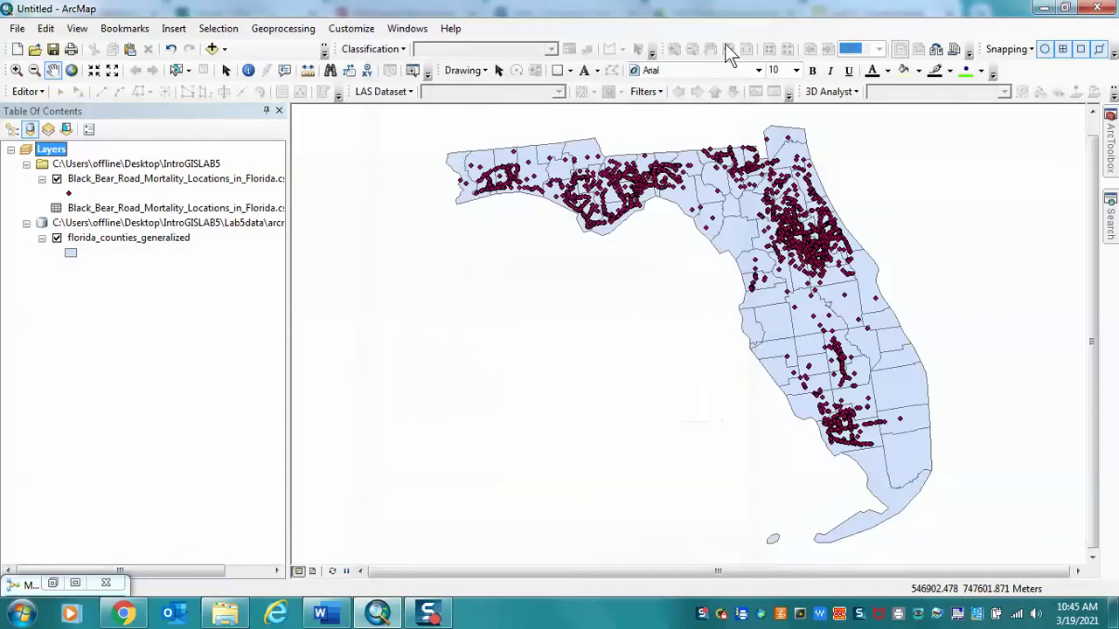
pyautogui.rightClick(150, 182)
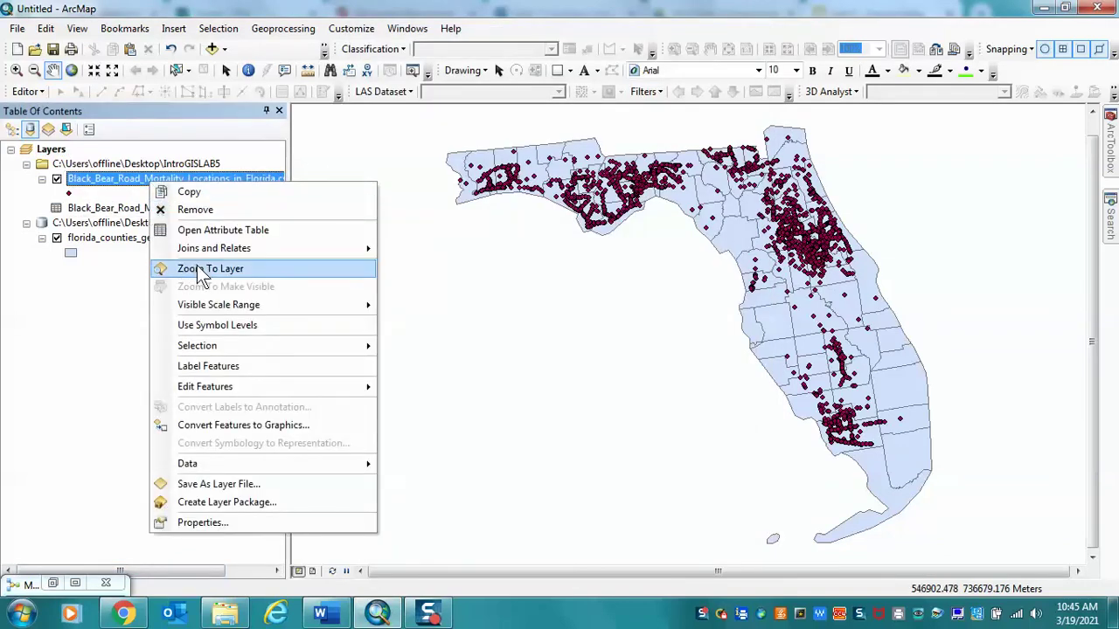
# Export all bear event points in the data frame's coordinate system to BearPoints in Map.gdb, adding it as a layer
pyautogui.moveTo(212, 469)
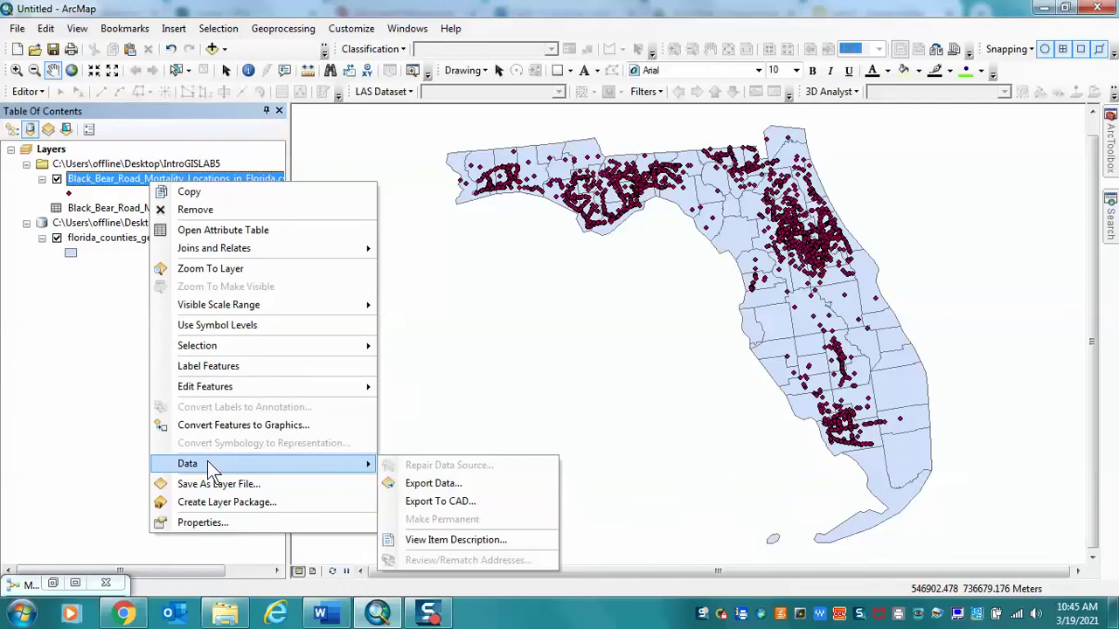
pyautogui.click(415, 486)
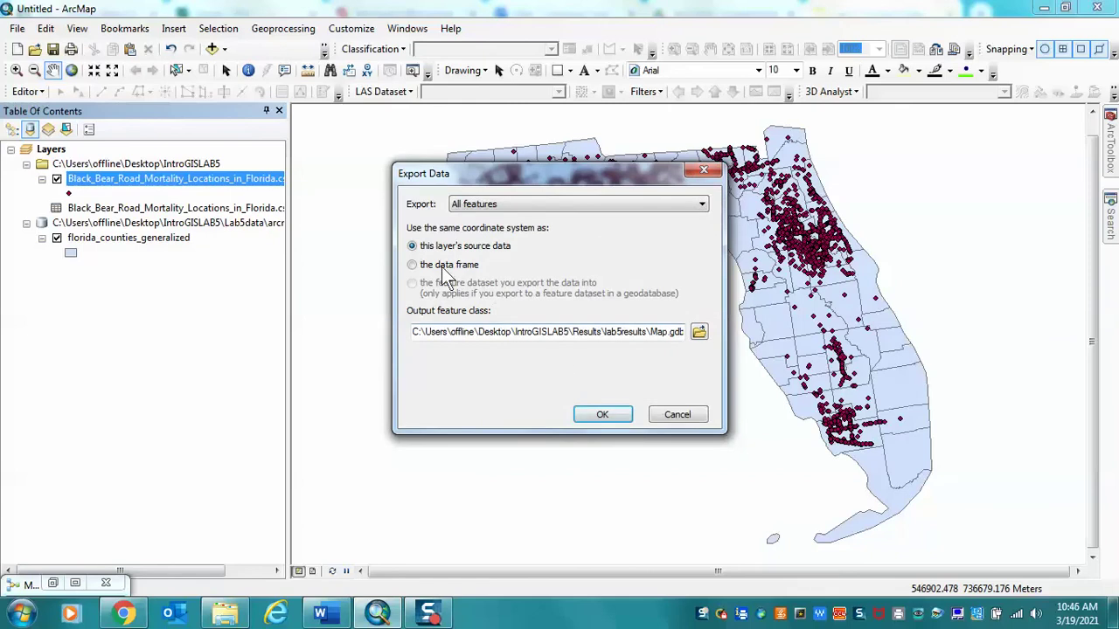
pyautogui.click(412, 265)
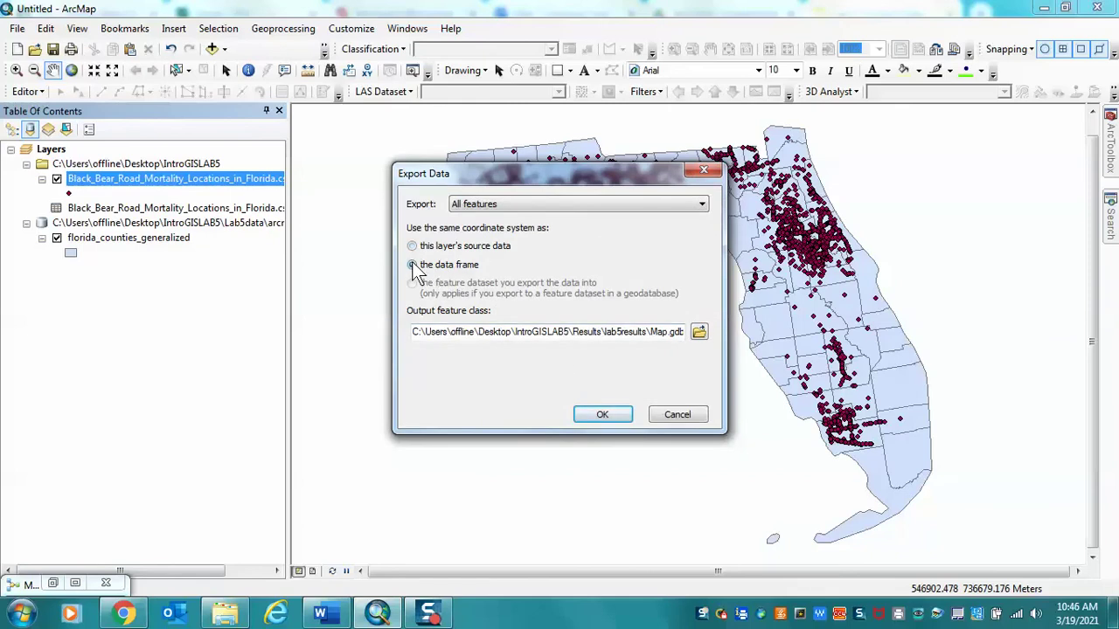
pyautogui.click(698, 333)
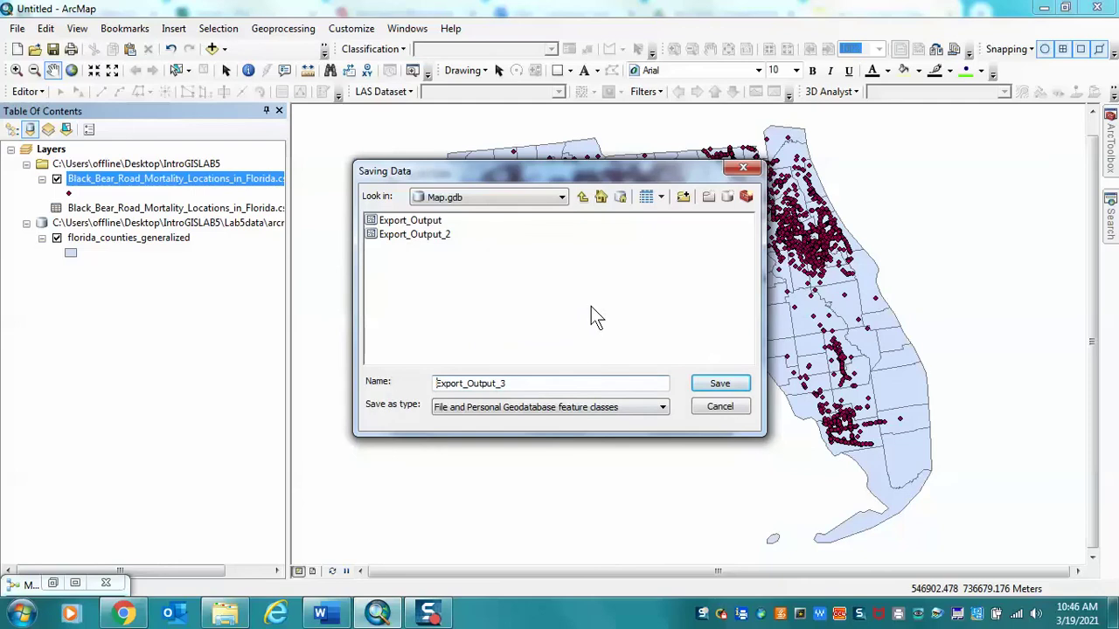
pyautogui.doubleClick(511, 388)
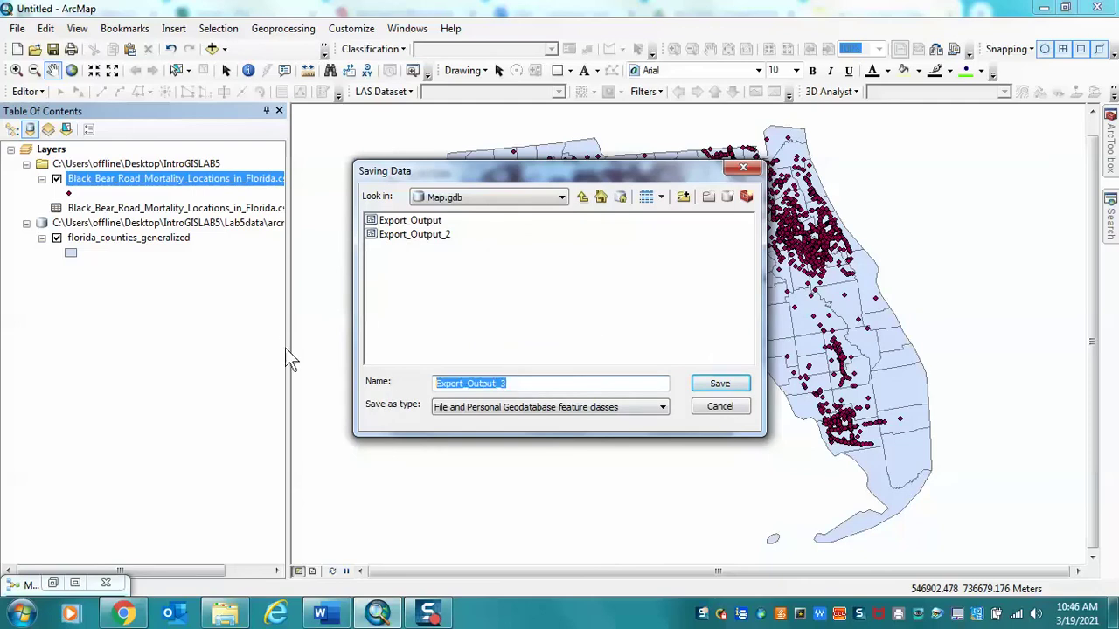
pyautogui.write('BearPoints')
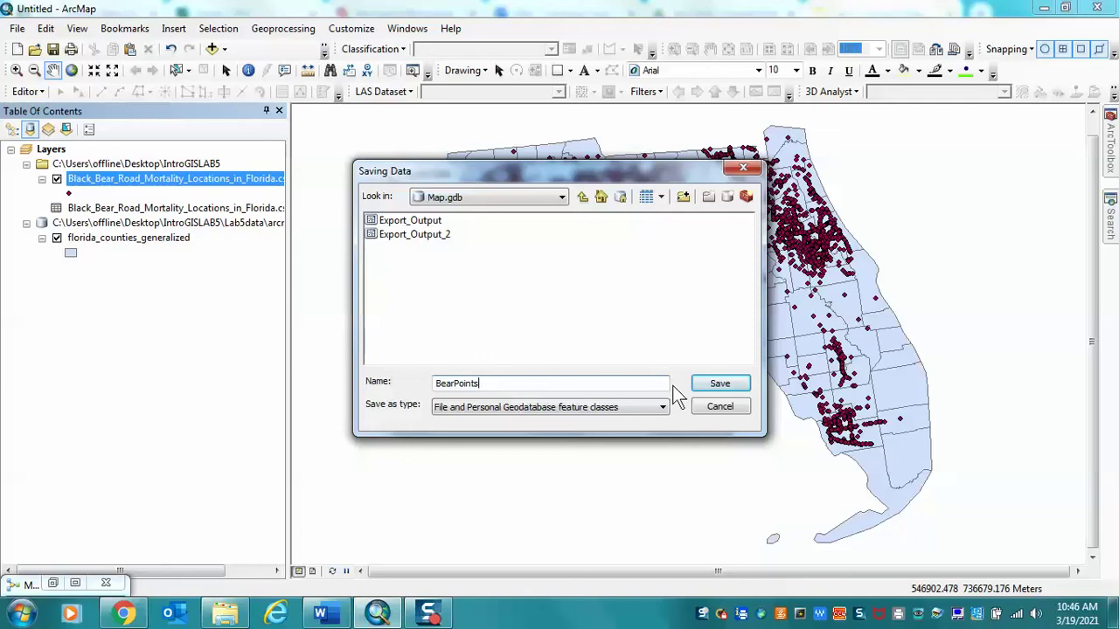
pyautogui.click(718, 386)
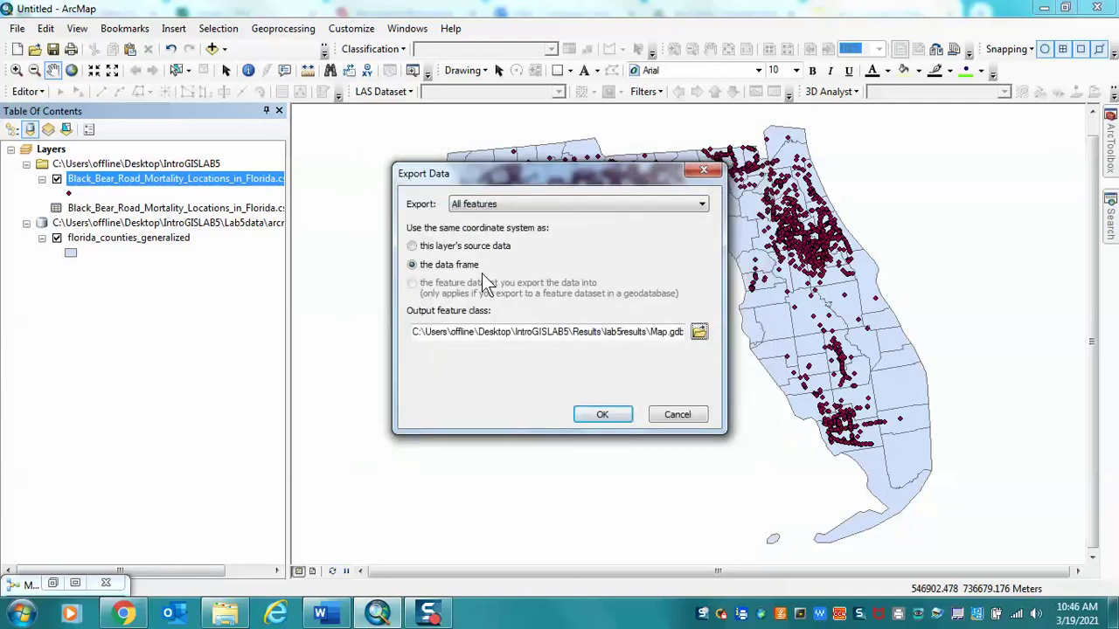
pyautogui.click(610, 409)
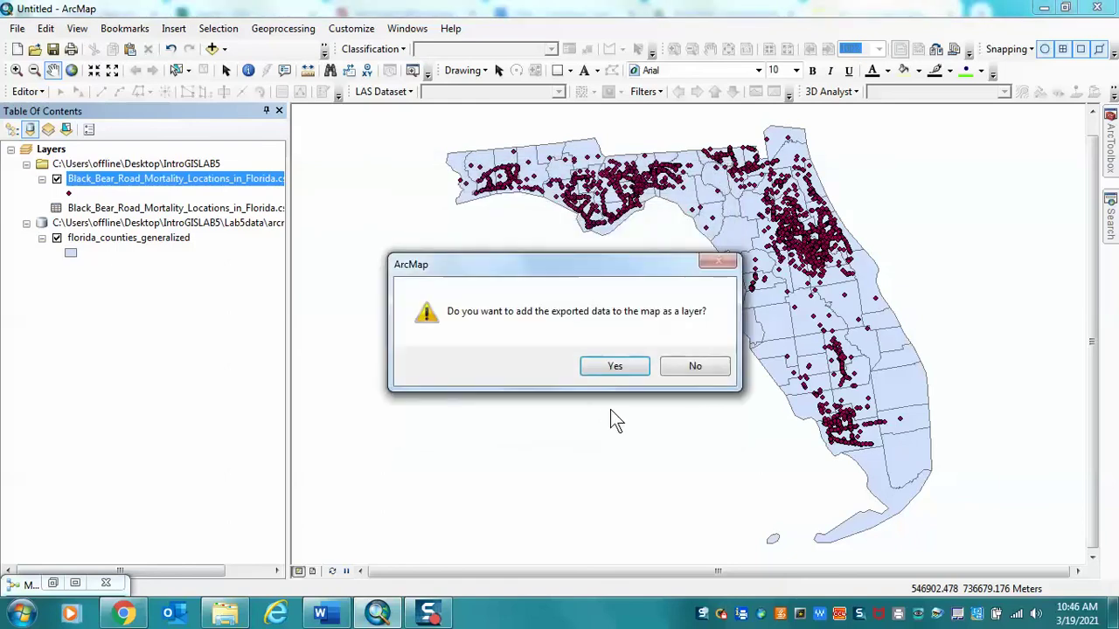
pyautogui.click(604, 365)
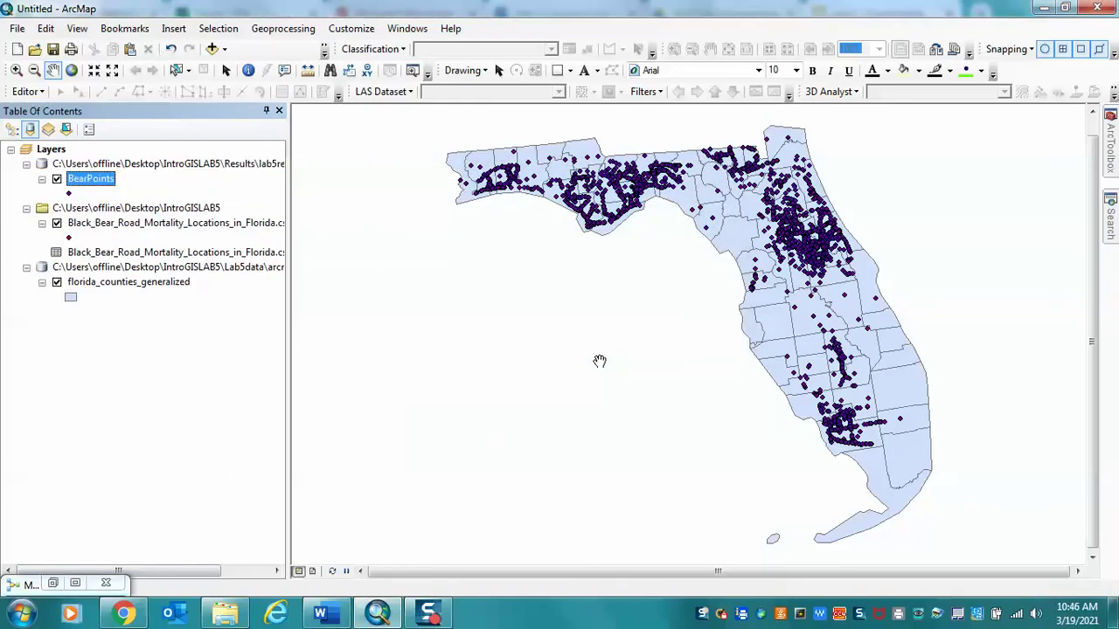
# Remove the IntroGISLAB5 CSV entry, leaving only BearPoints and florida_counties_generalized on the map
pyautogui.rightClick(171, 208)
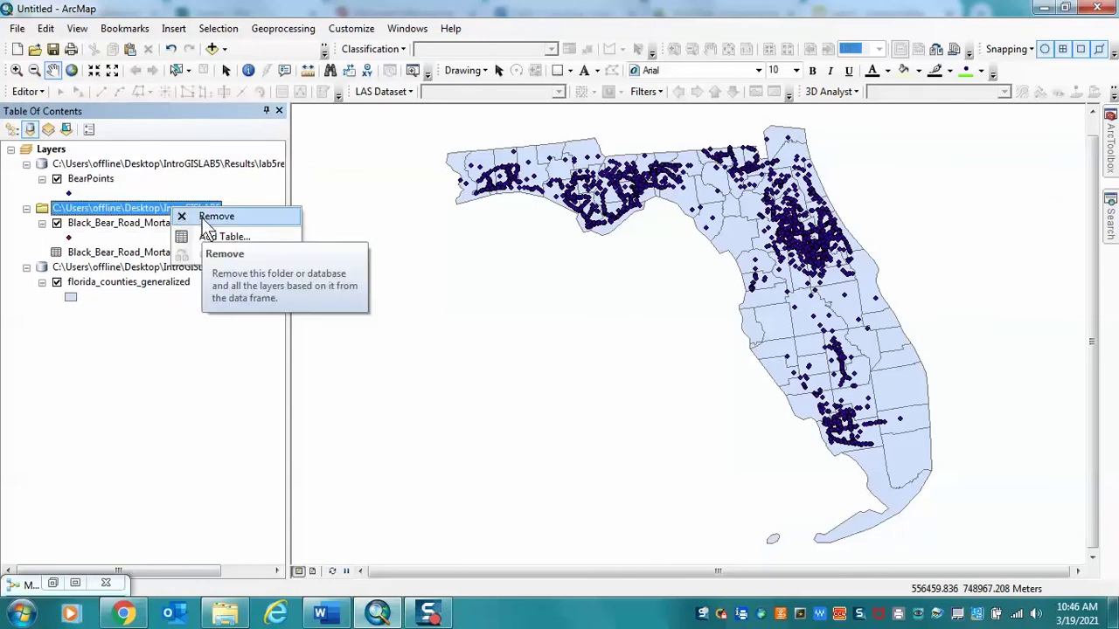
pyautogui.click(209, 217)
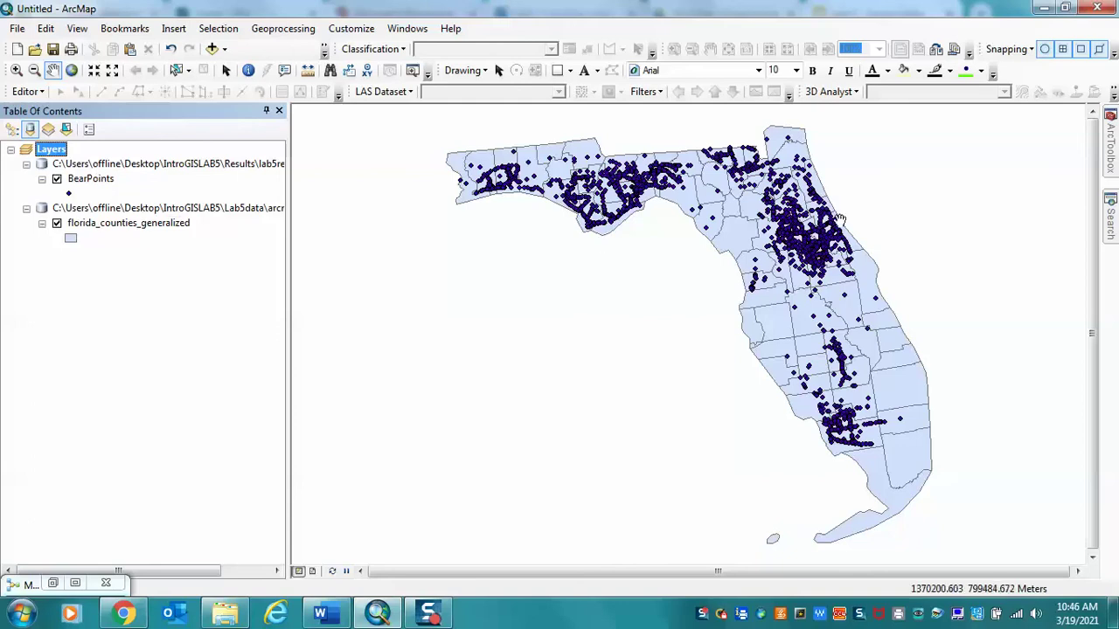
pyautogui.moveTo(1112, 156)
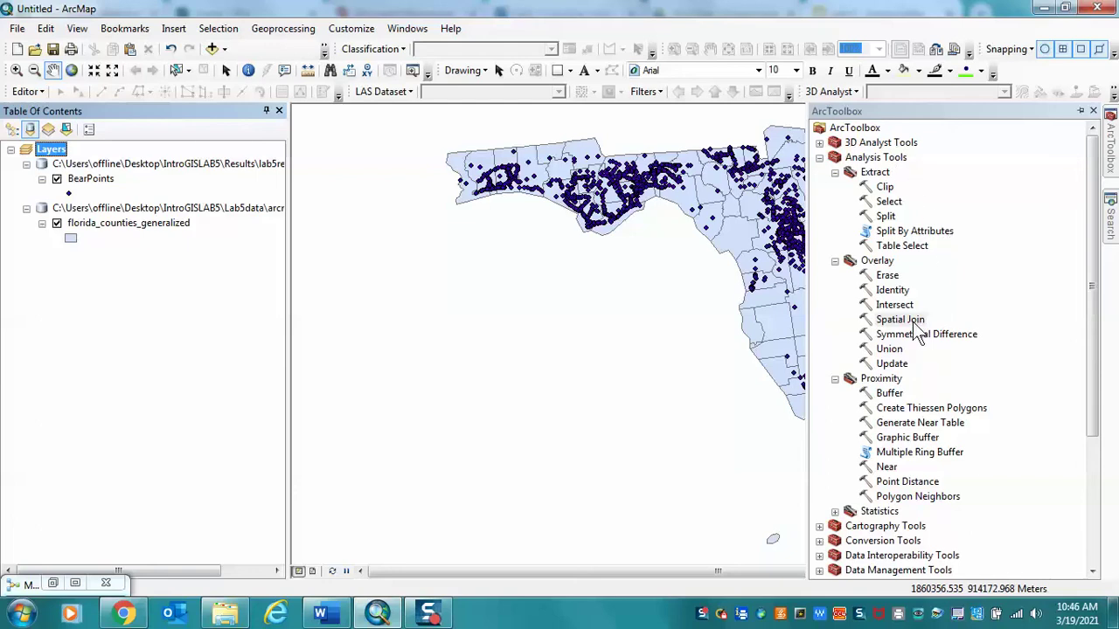
# In Spatial Join, set BearPoints as target features and florida_counties_generalized as join features
pyautogui.doubleClick(913, 322)
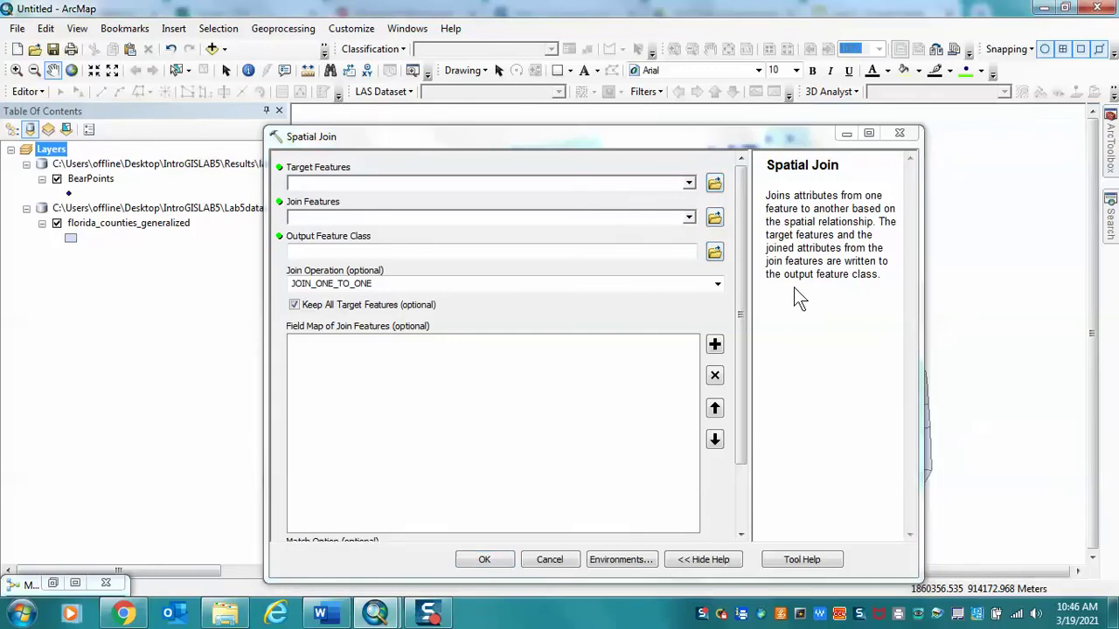
pyautogui.click(688, 184)
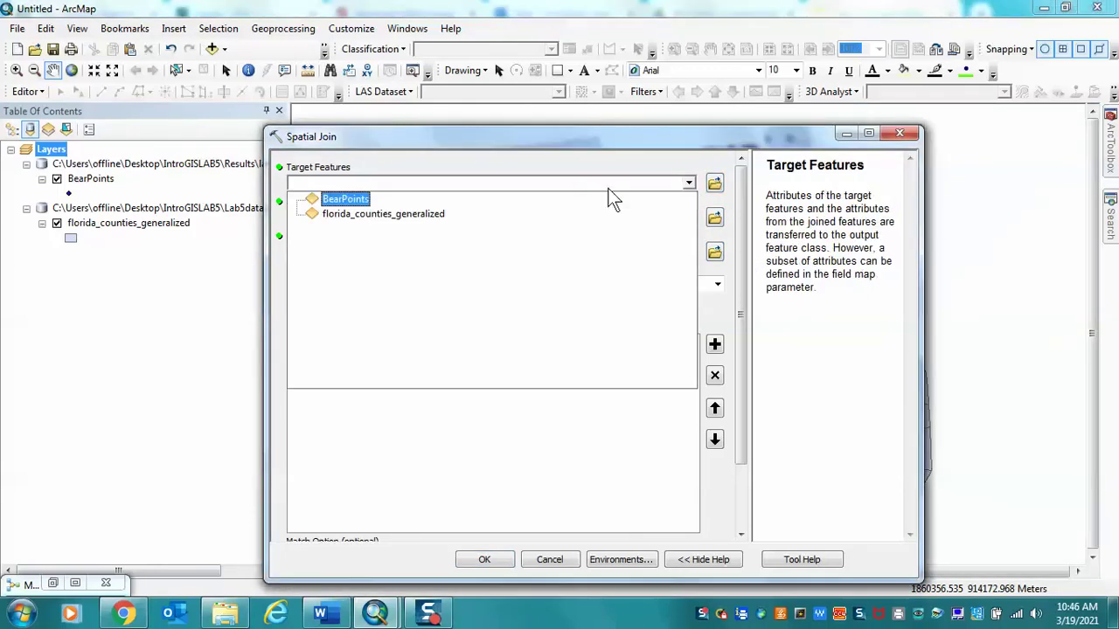
pyautogui.click(355, 200)
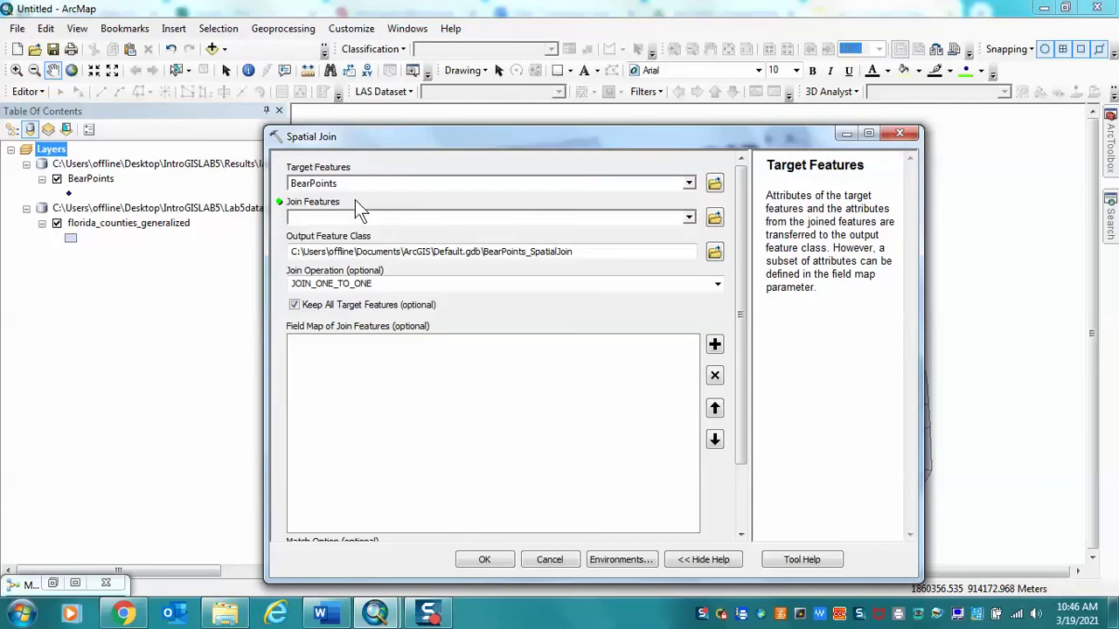
pyautogui.click(689, 219)
pyautogui.click(422, 252)
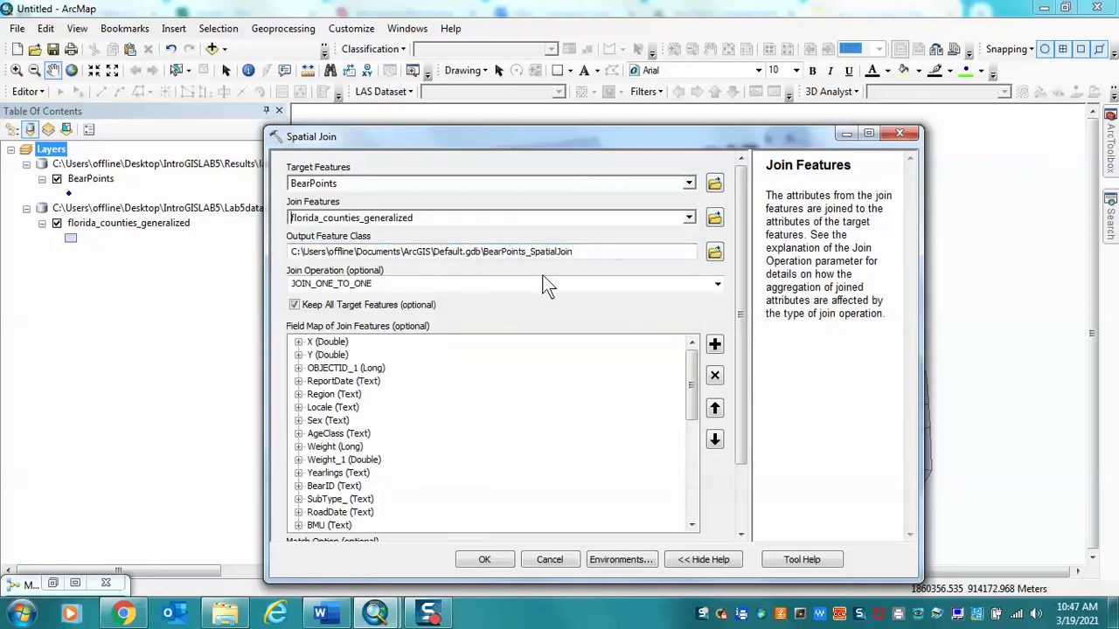
pyautogui.click(714, 254)
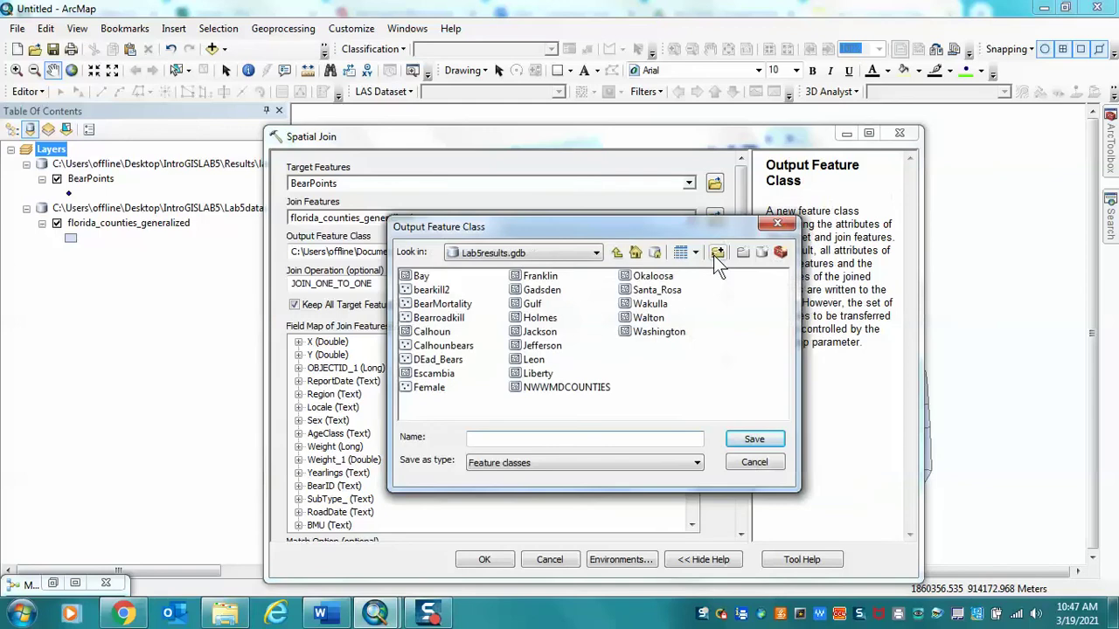
# Save the Spatial Join output as BearWCounty inside Lab5results.gdb
pyautogui.click(615, 253)
pyautogui.doubleClick(435, 288)
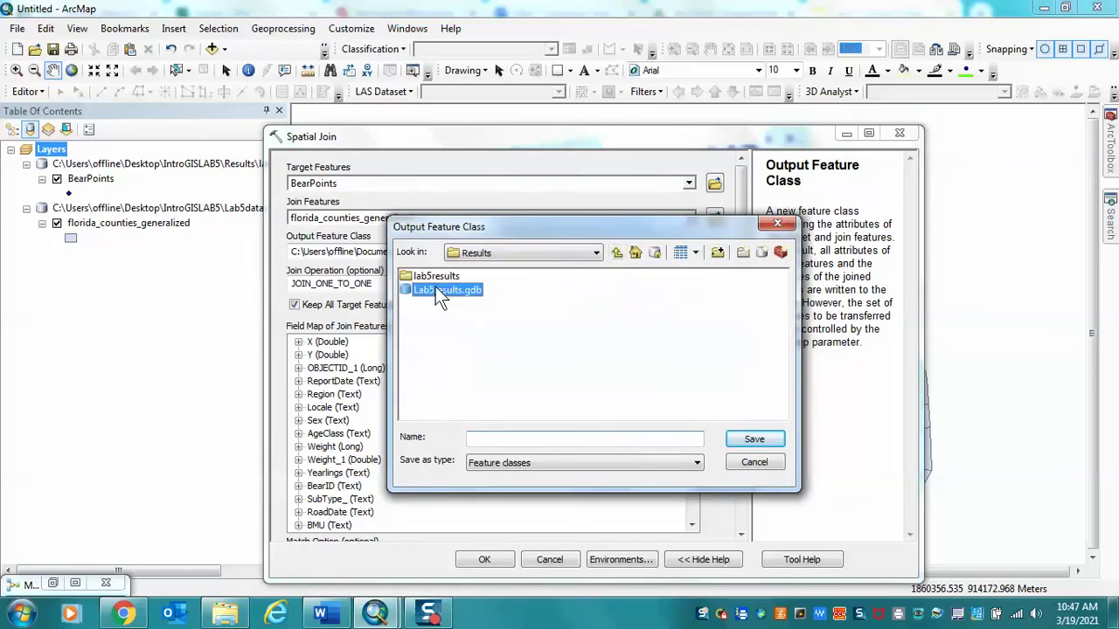
pyautogui.click(544, 437)
pyautogui.write('Bear')
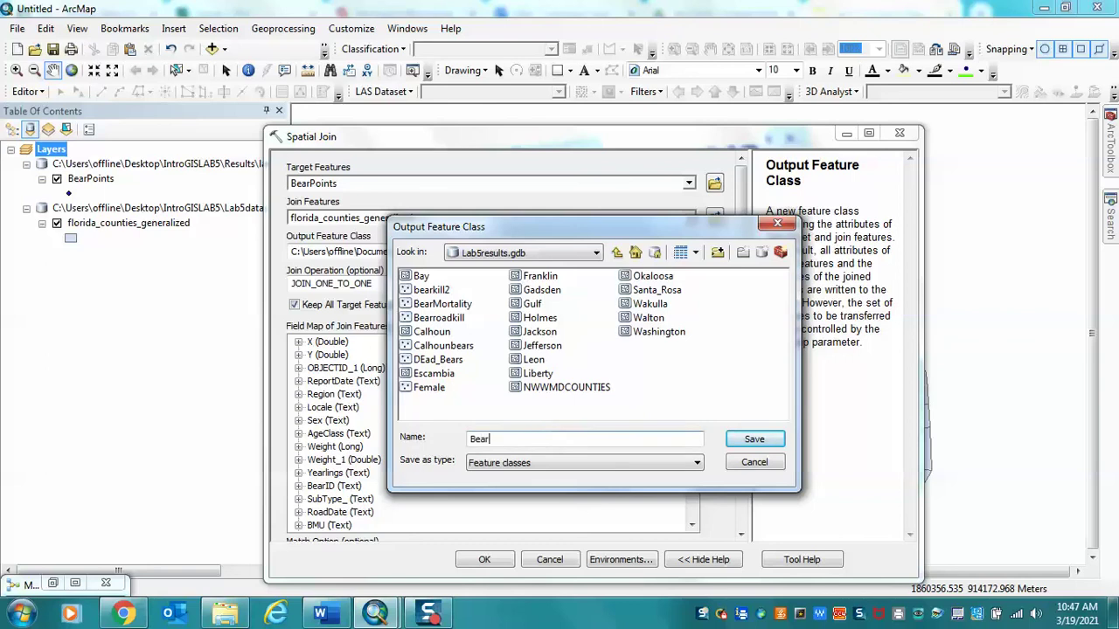
pyautogui.write('WCounty')
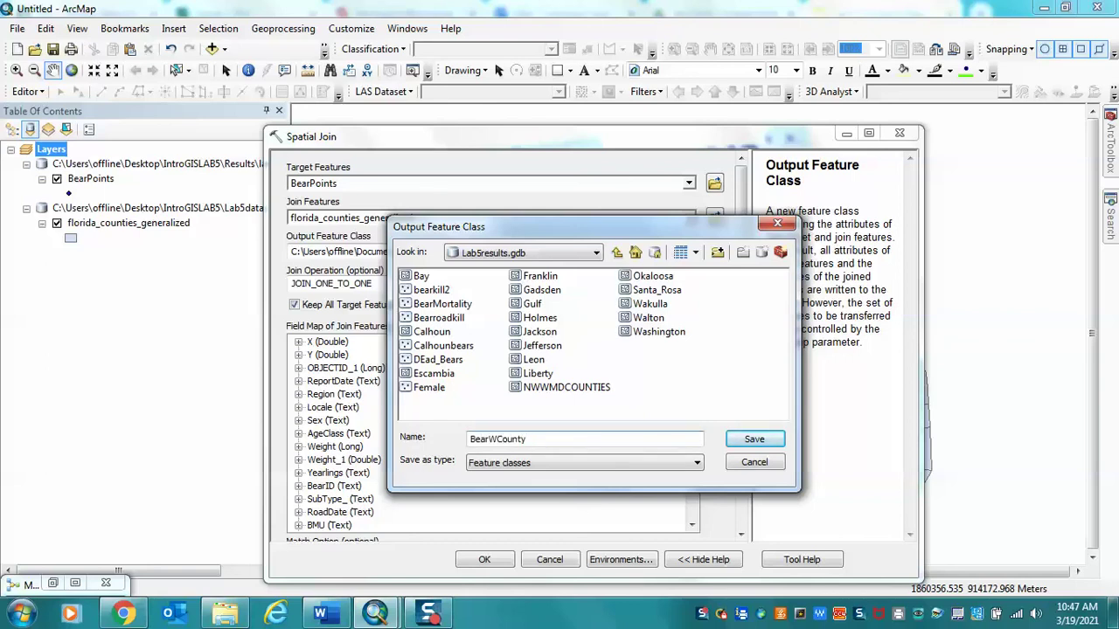
pyautogui.click(750, 439)
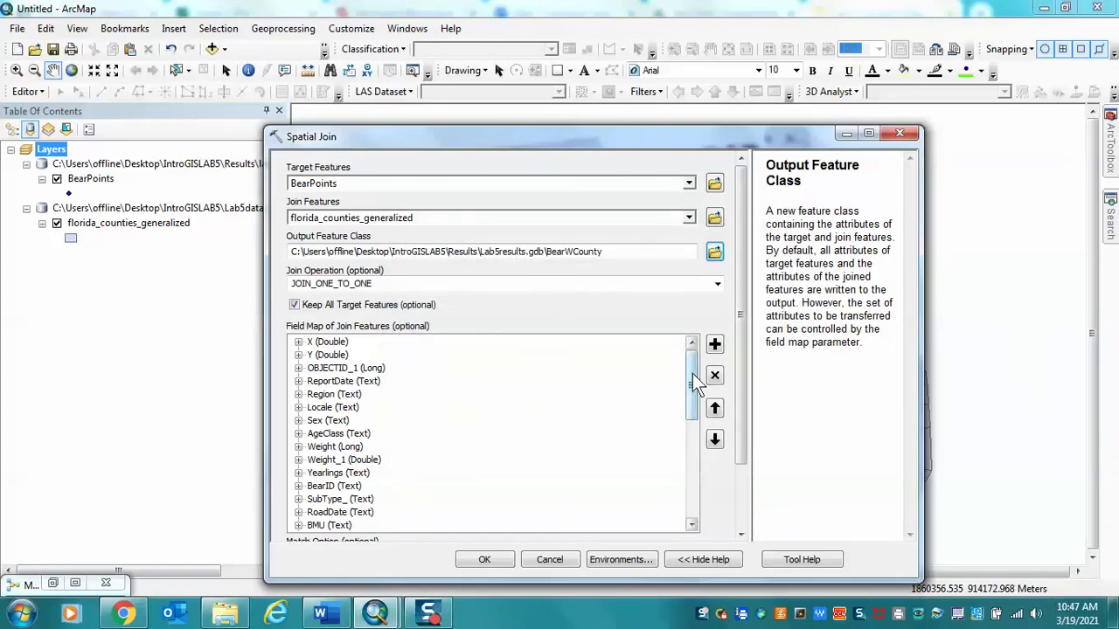
# Drop Shape_Area, Shape_Length, GlobalID and URLx from the field map, then run the spatial join
pyautogui.moveTo(692, 373); pyautogui.dragTo(695, 407)
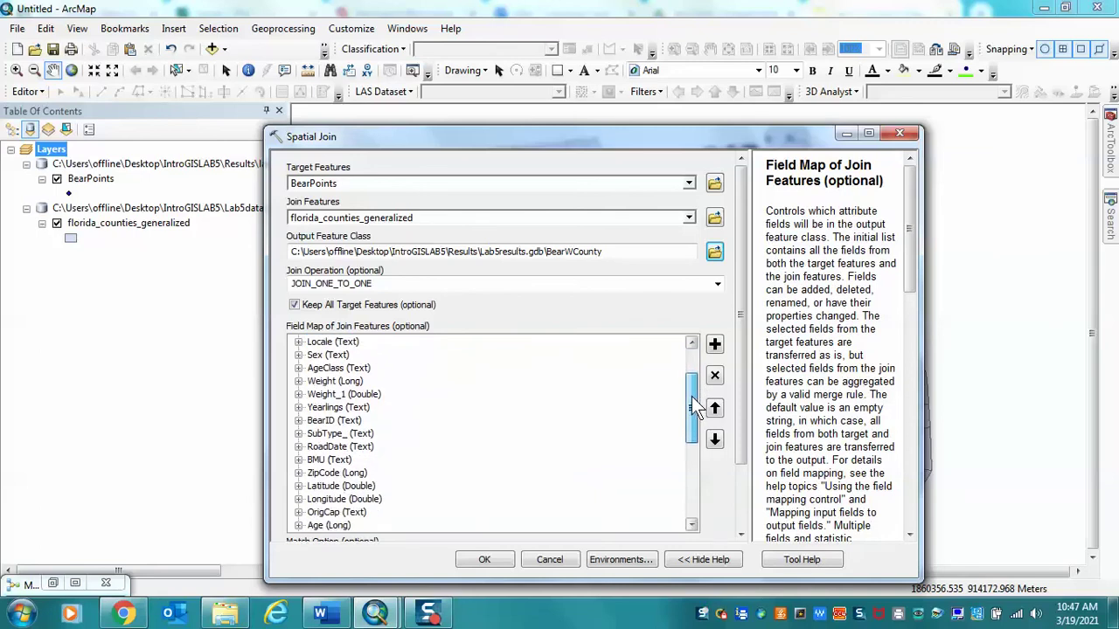
pyautogui.moveTo(695, 406); pyautogui.dragTo(686, 486)
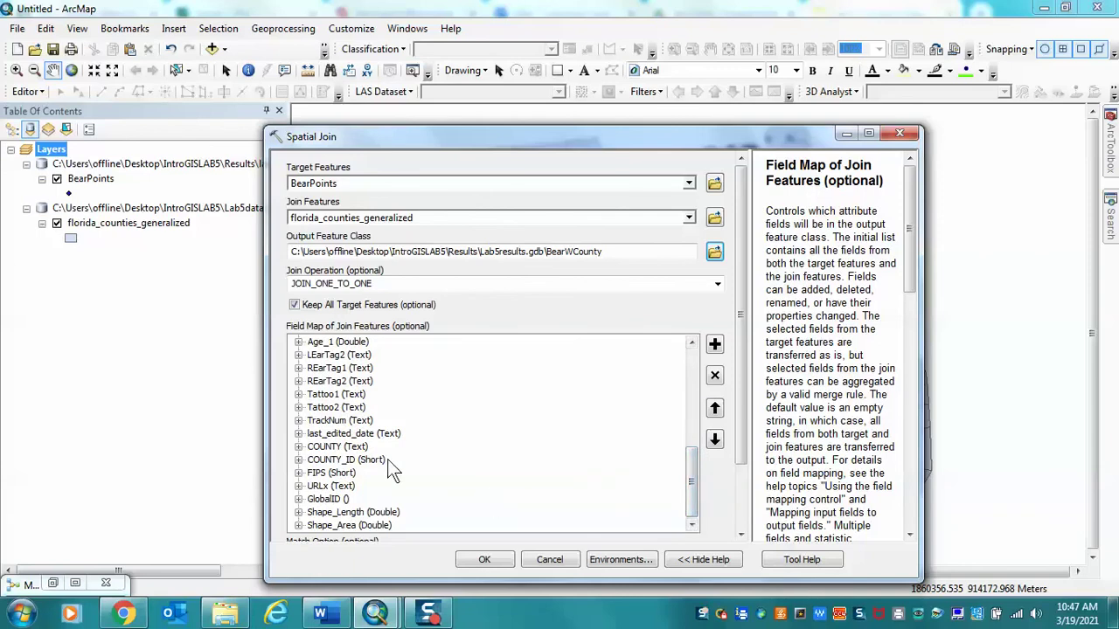
pyautogui.click(337, 525)
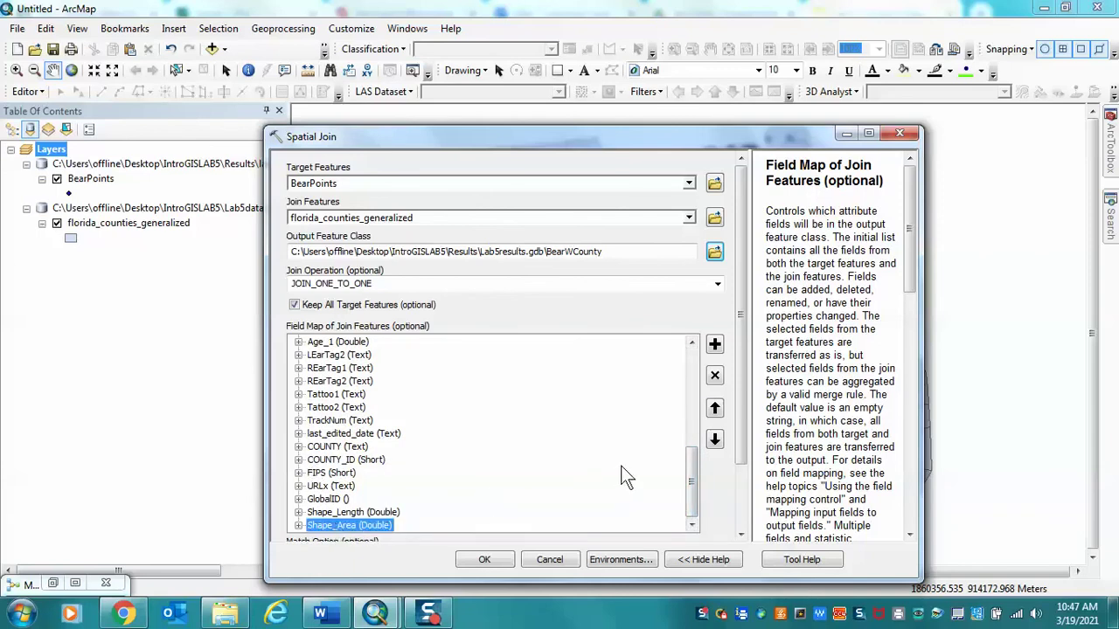
pyautogui.click(715, 381)
pyautogui.click(715, 377)
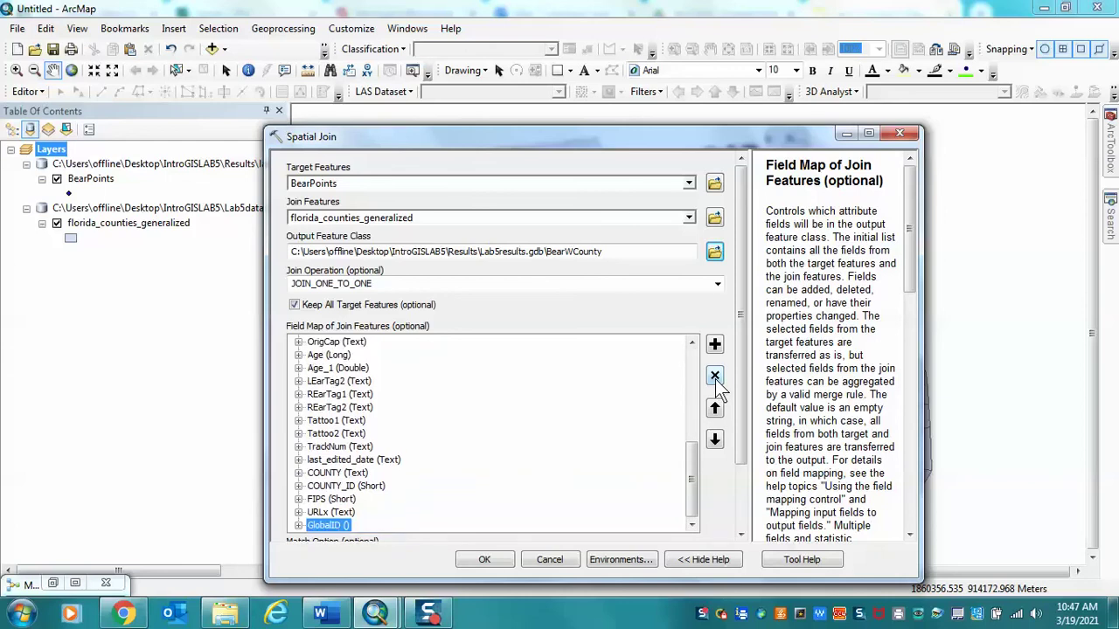
pyautogui.click(715, 378)
pyautogui.click(715, 378)
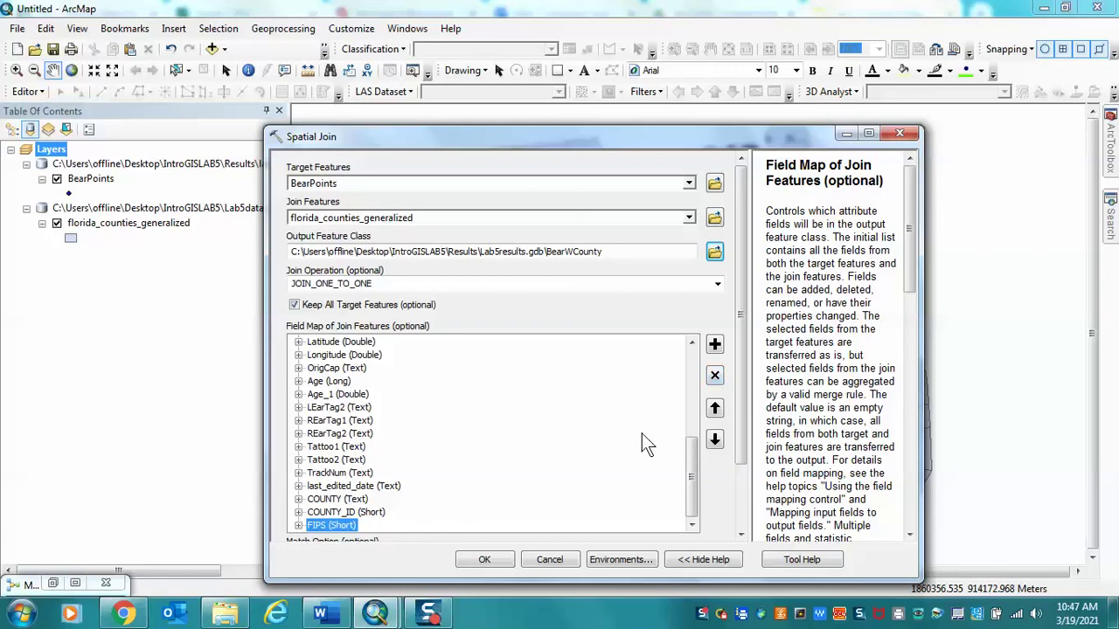
pyautogui.click(486, 559)
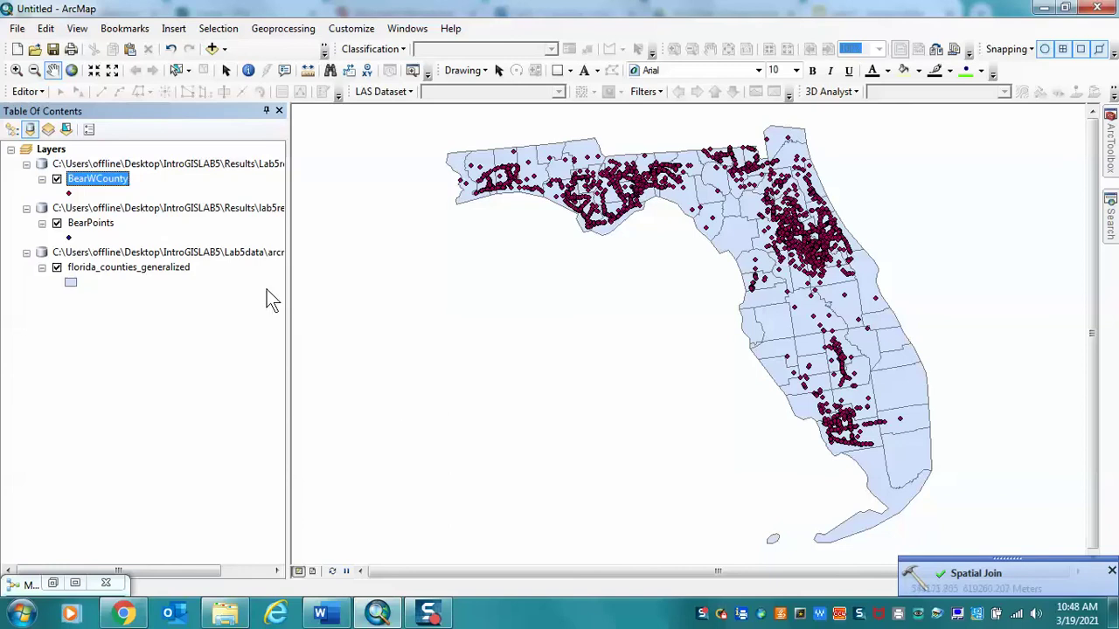
# Open the BearWCounty attribute table and scroll right to the COUNTY, COUNTY_ID and FIPS columns
pyautogui.rightClick(115, 183)
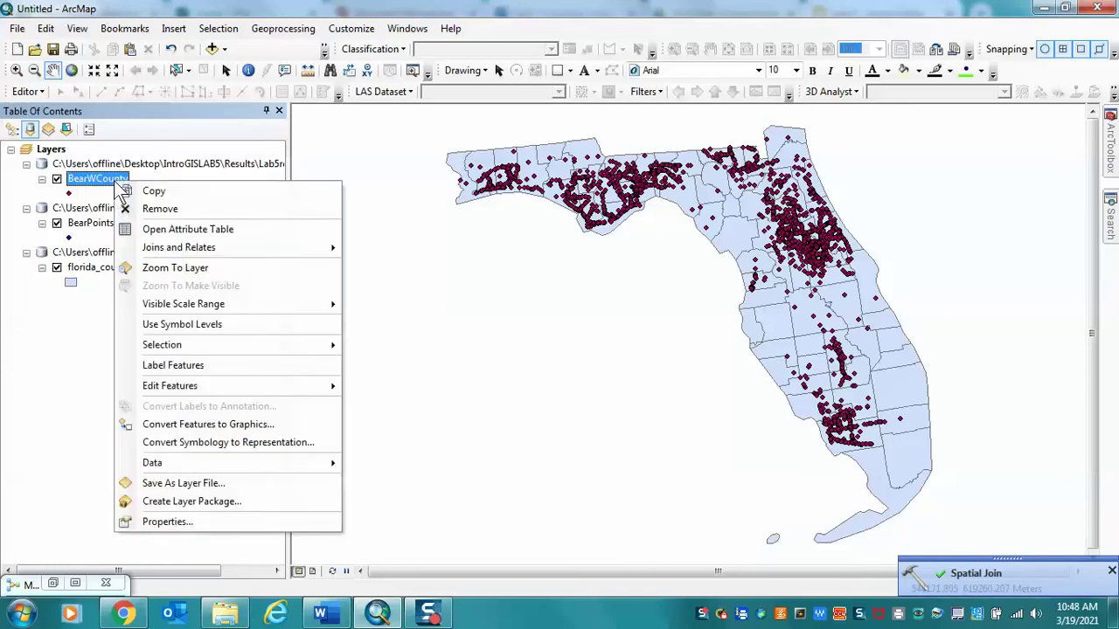
pyautogui.click(148, 230)
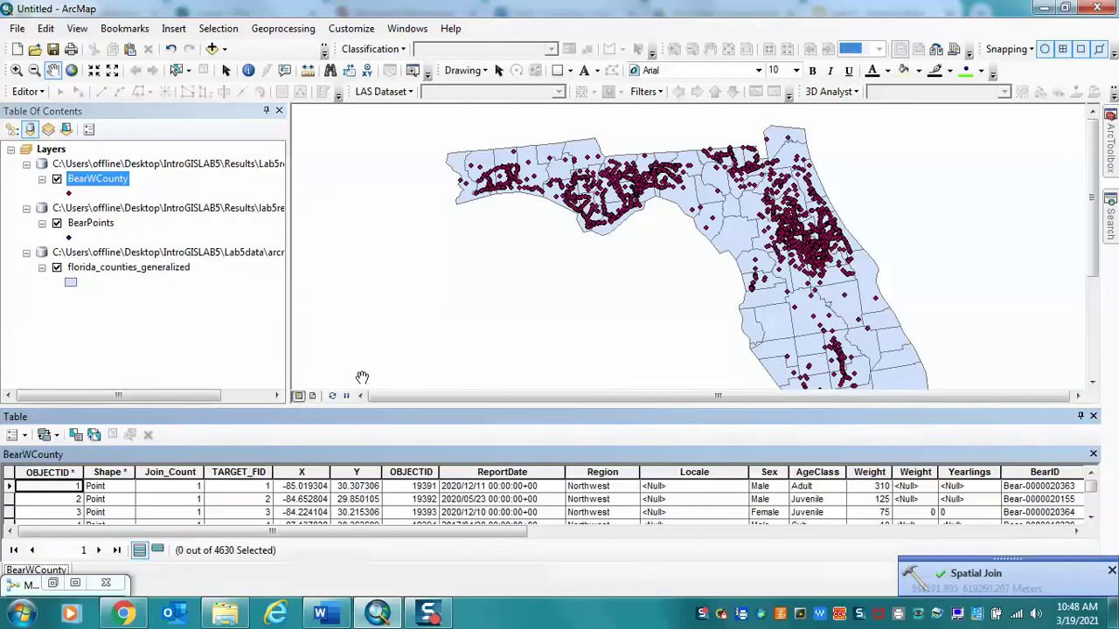
pyautogui.moveTo(307, 533); pyautogui.dragTo(908, 567)
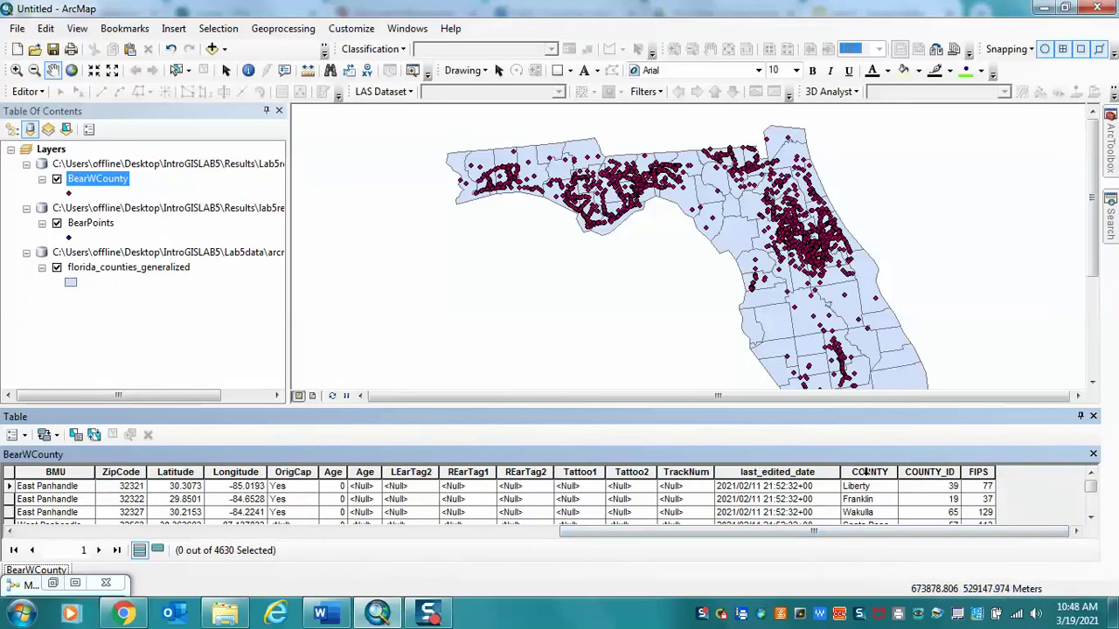